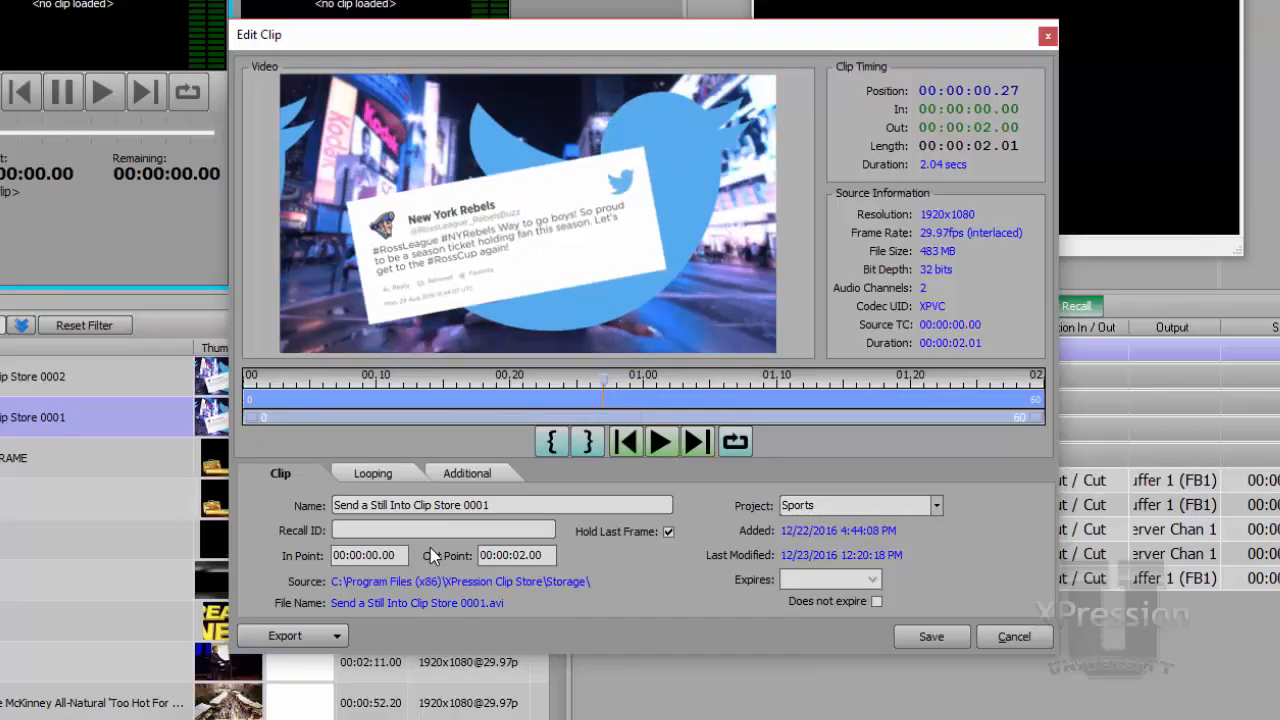
Step: Set the export's interlaced setting to Frame Based and start exporting the current still to the Clip Store
left_click(338, 638)
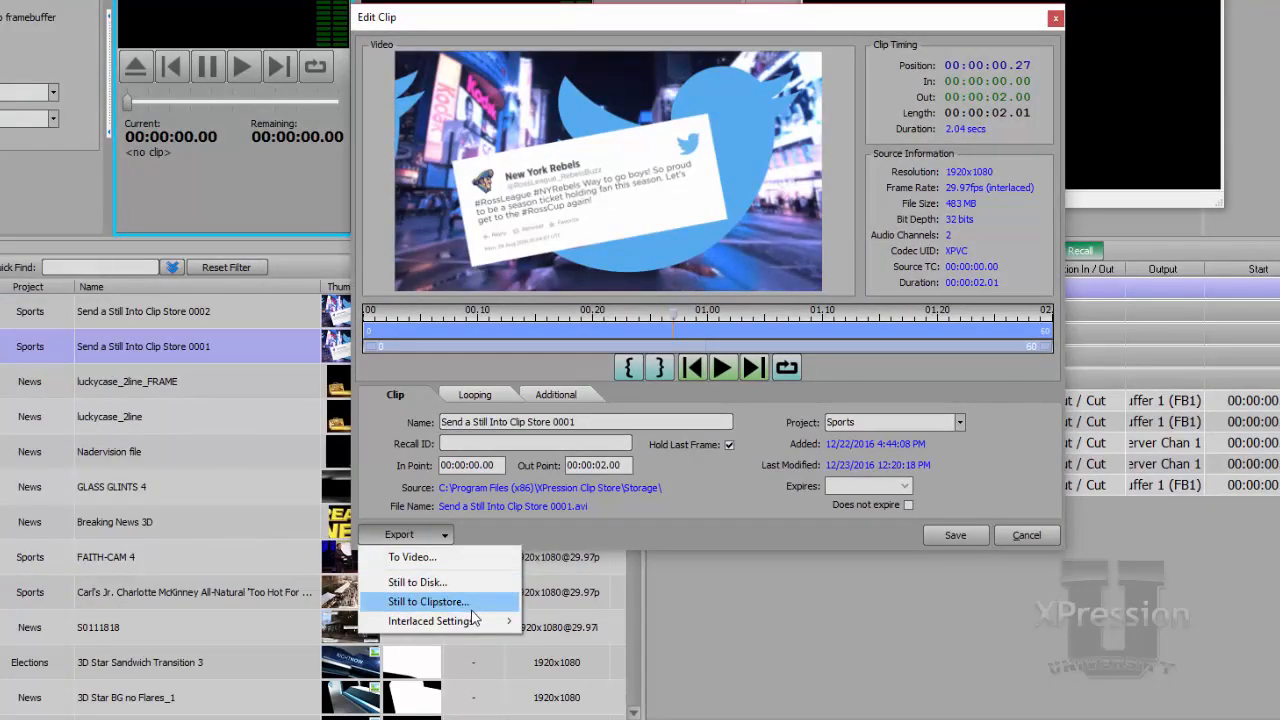
mouse_move(476, 621)
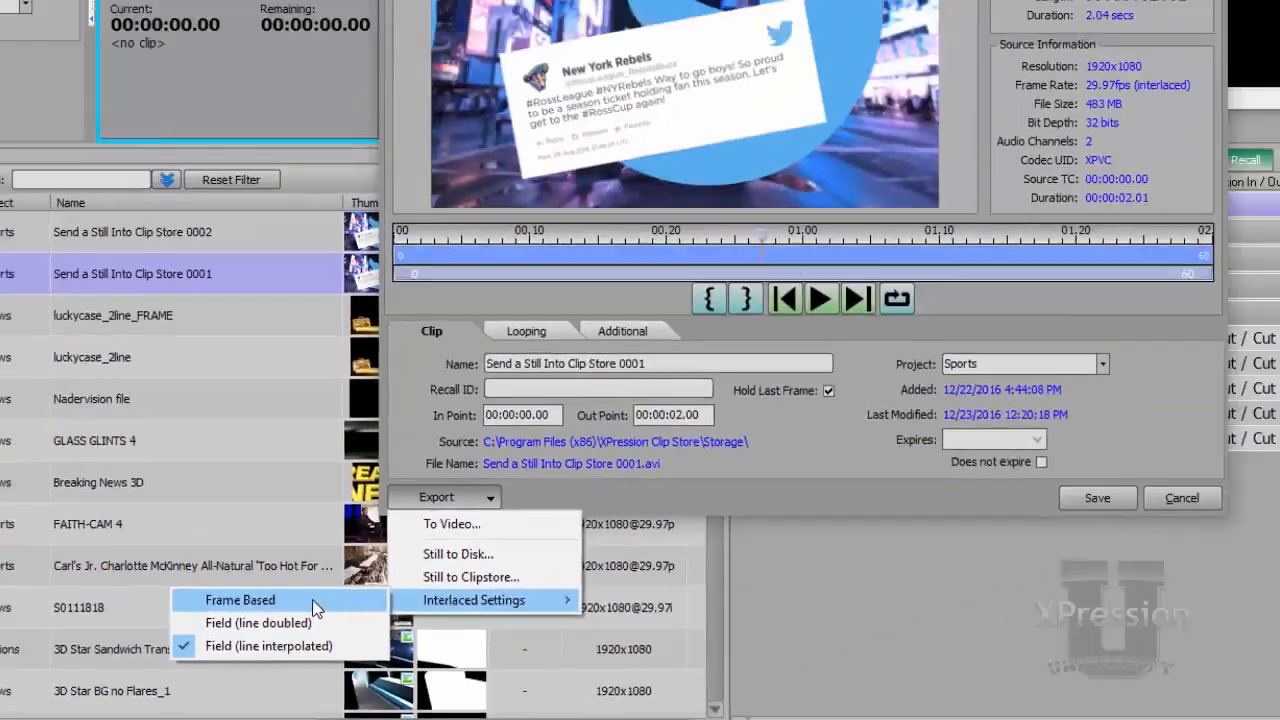
left_click(312, 599)
left_click(442, 505)
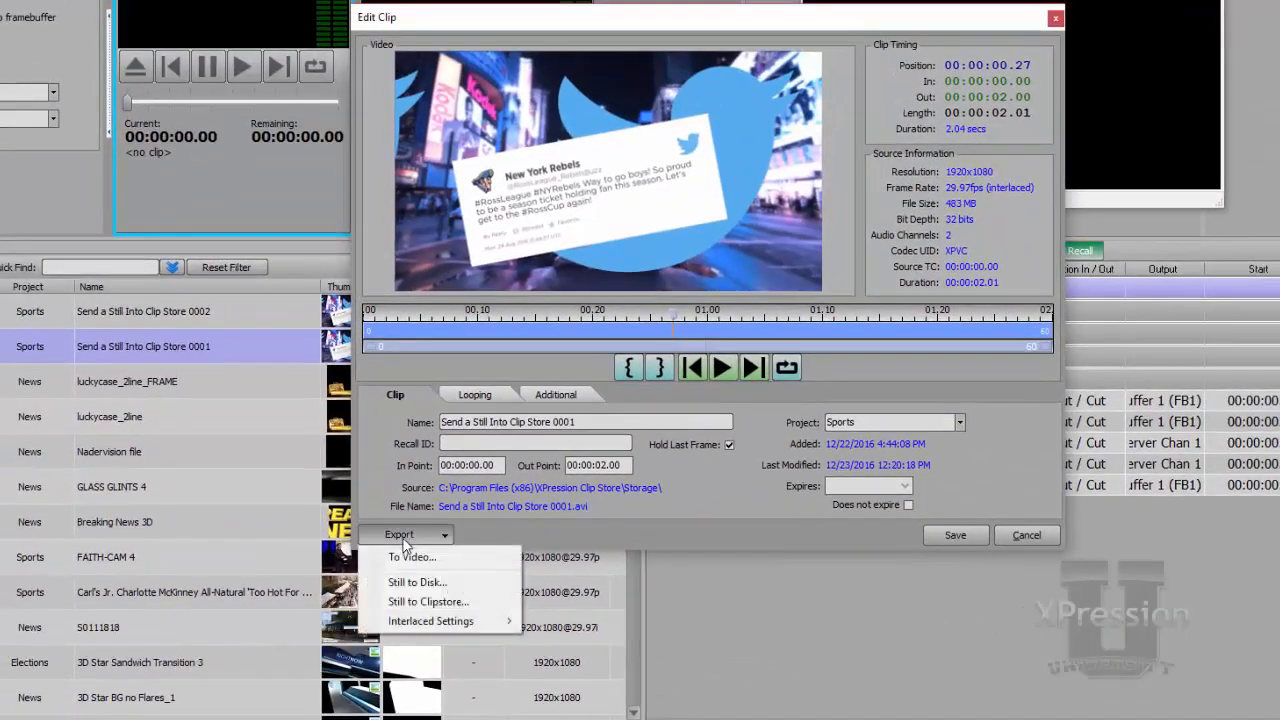
left_click(437, 603)
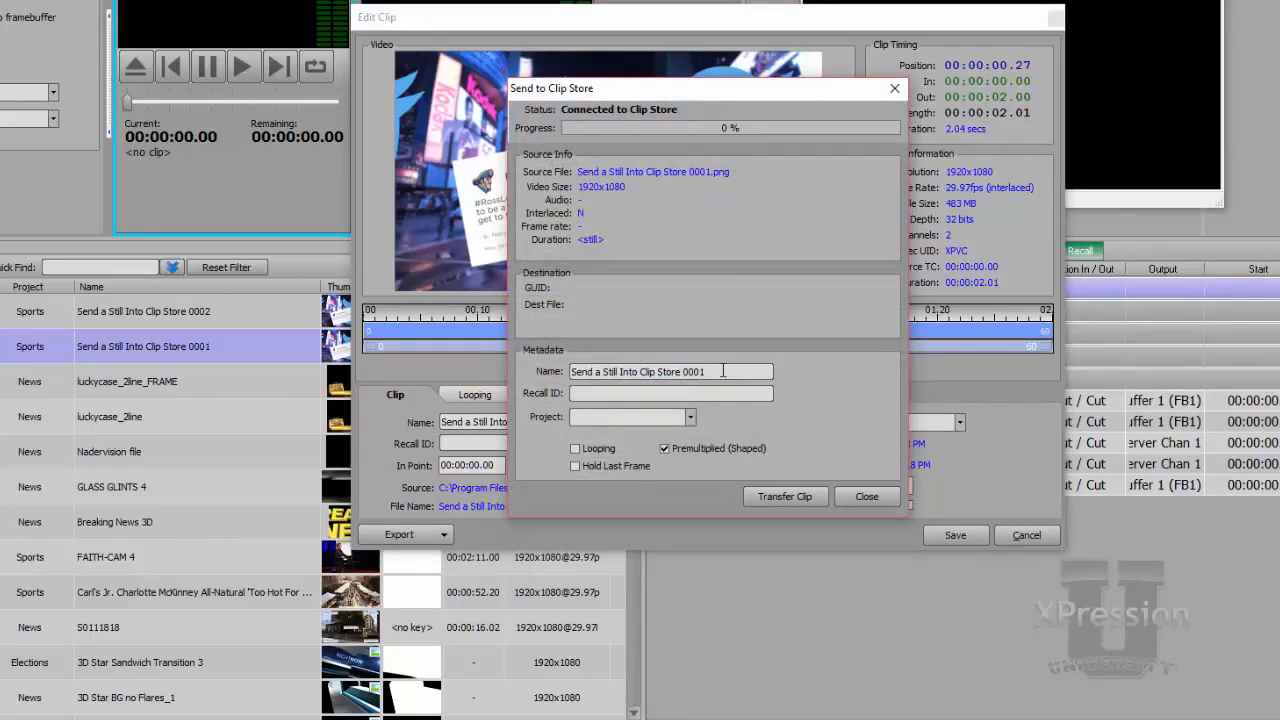
Step: Transfer the still as "Send a Still Into Clip Store 0001 FRAME" with recall ID 1211 in the News project
type("FRAME")
left_click(698, 395)
type("1211")
left_click(690, 417)
left_click(668, 446)
left_click(804, 498)
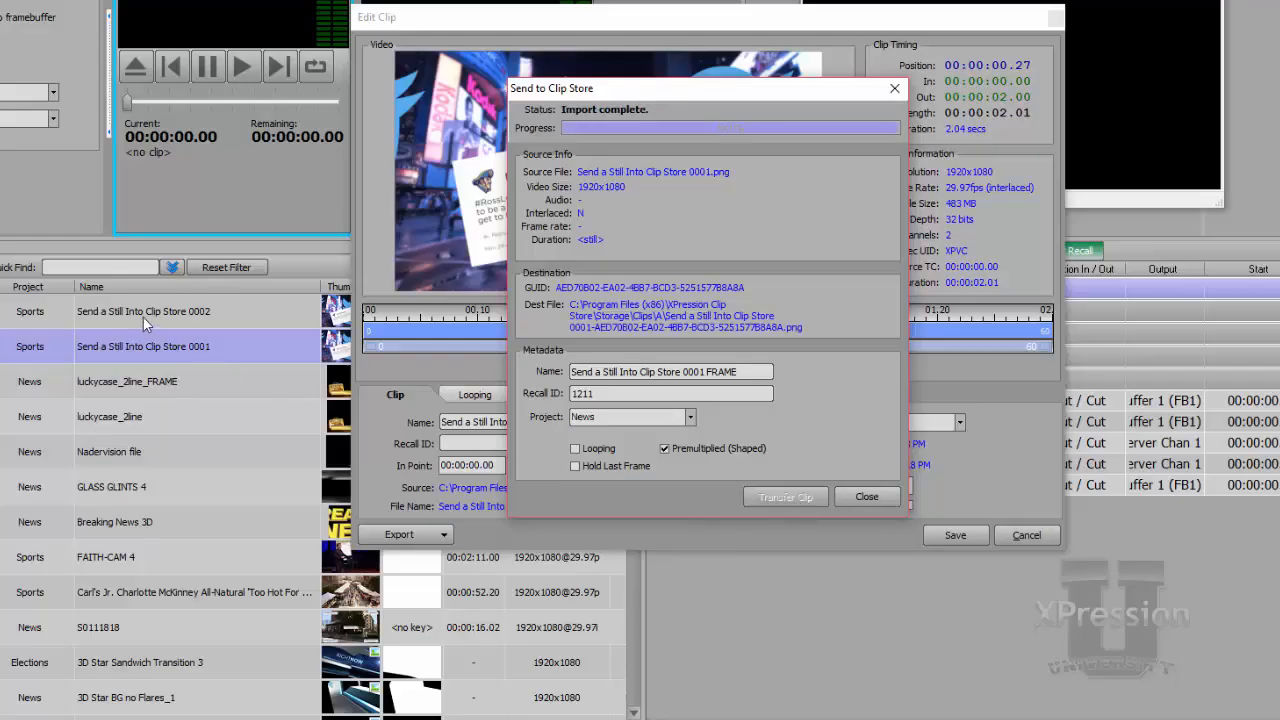
left_click(856, 499)
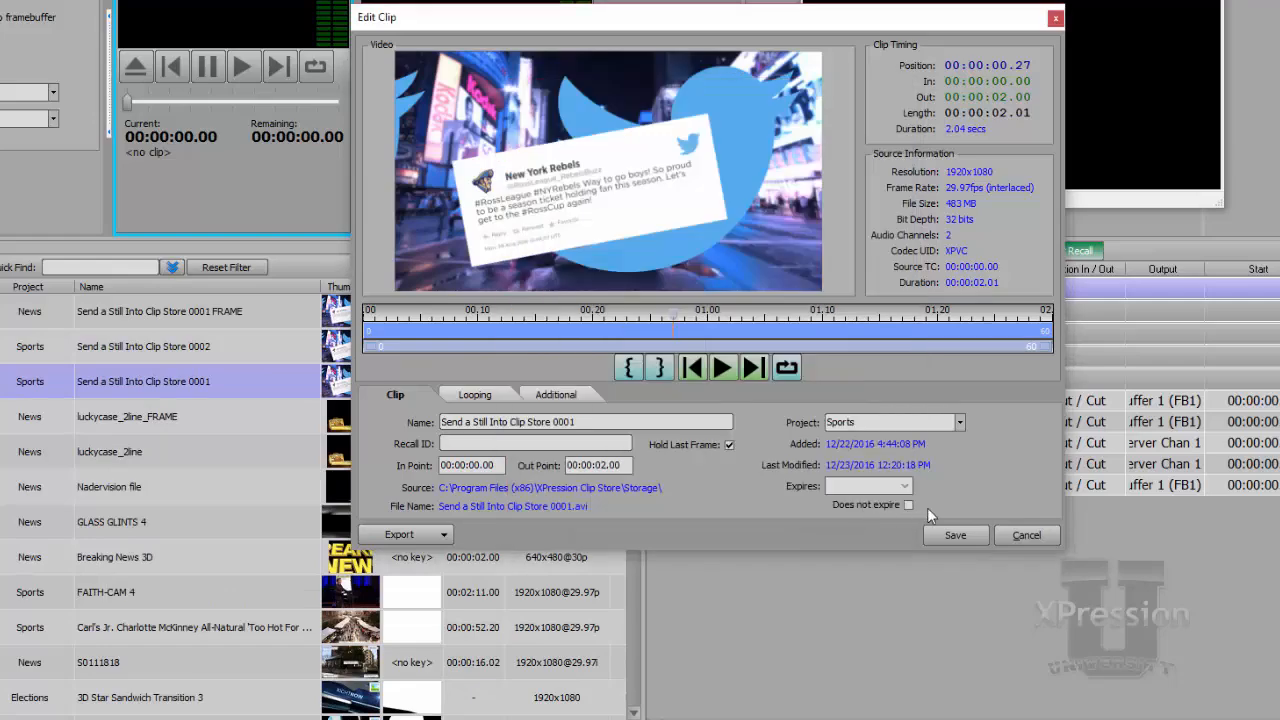
Step: Switch the interlaced export setting to Field (line doubled) and start another still export to the Clip Store
left_click(443, 535)
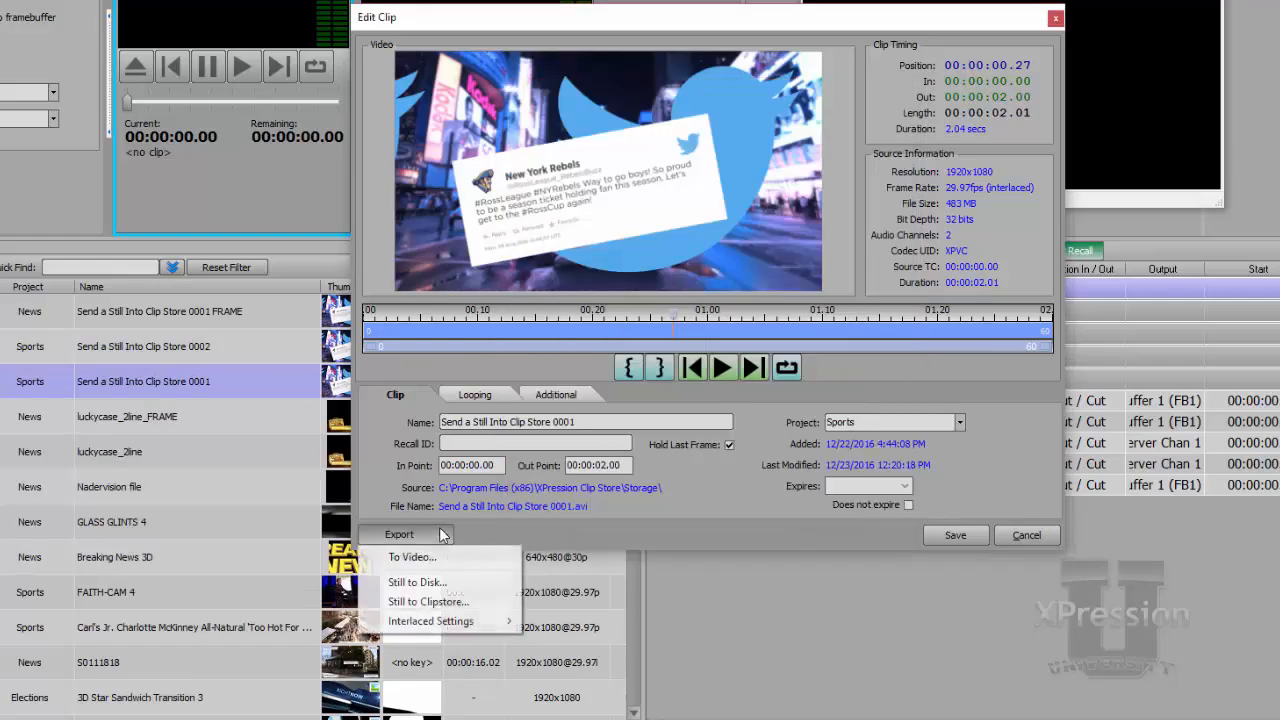
mouse_move(450, 621)
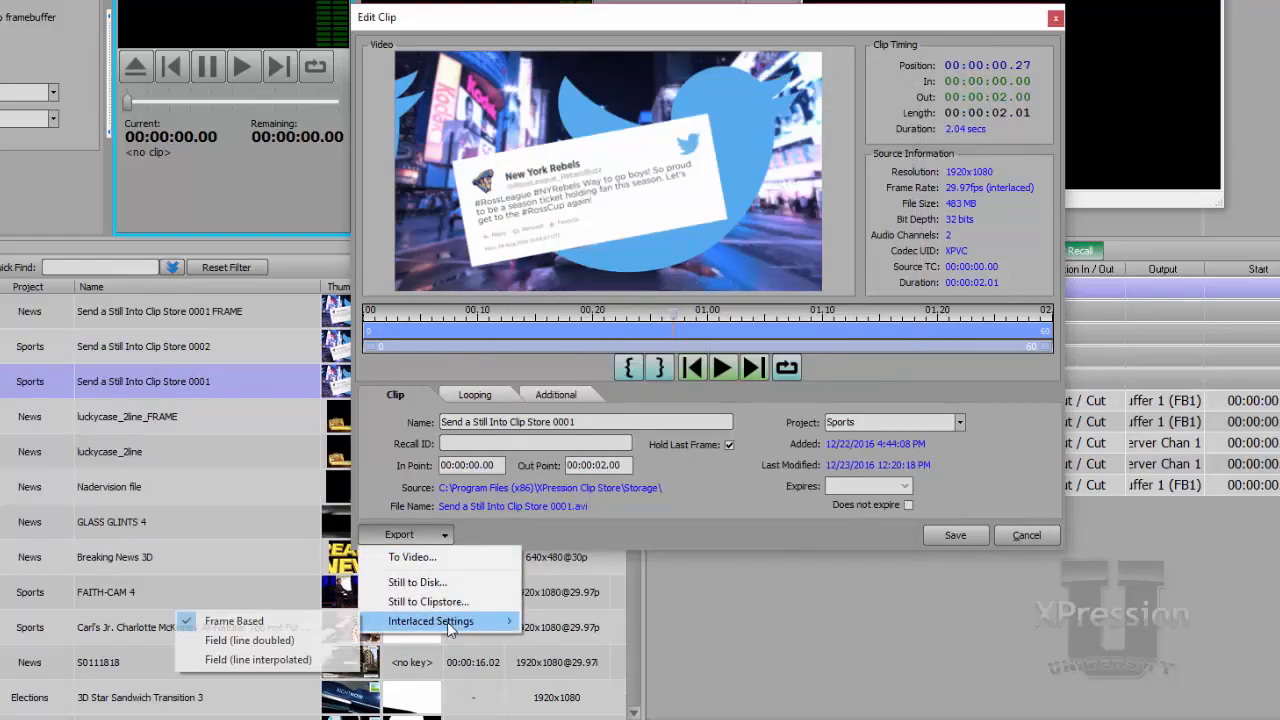
left_click(330, 641)
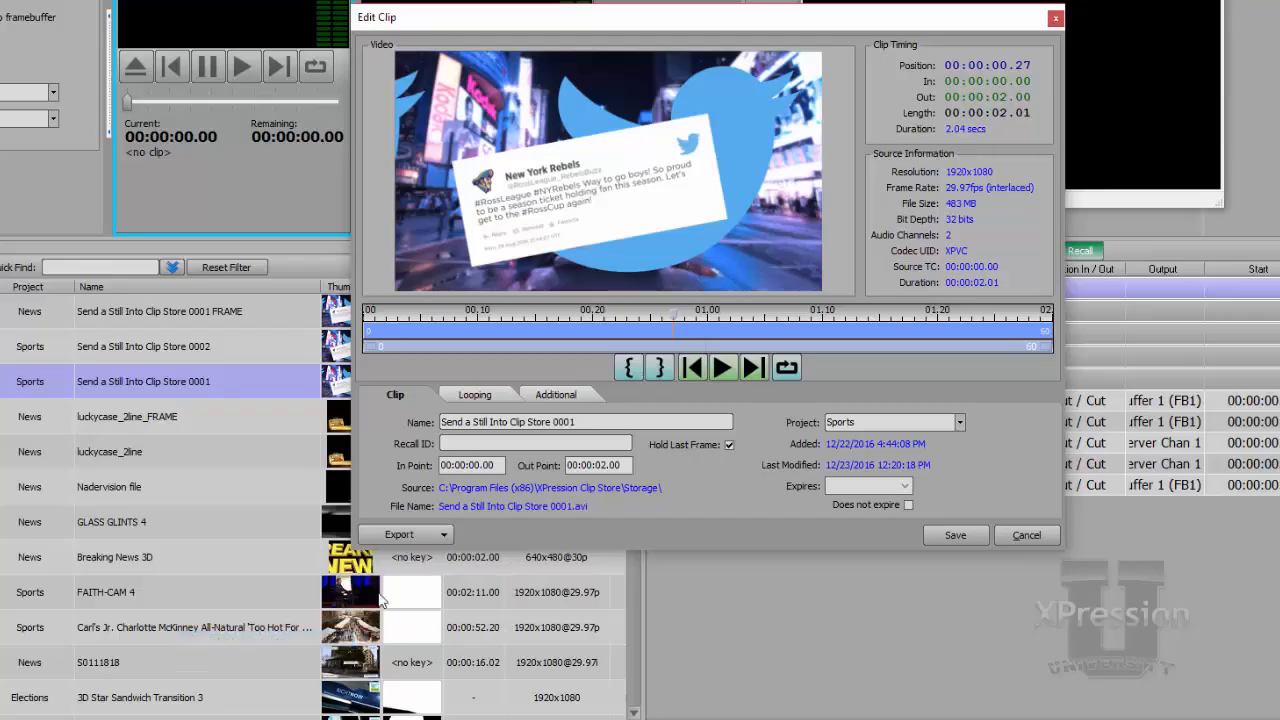
left_click(417, 535)
left_click(440, 600)
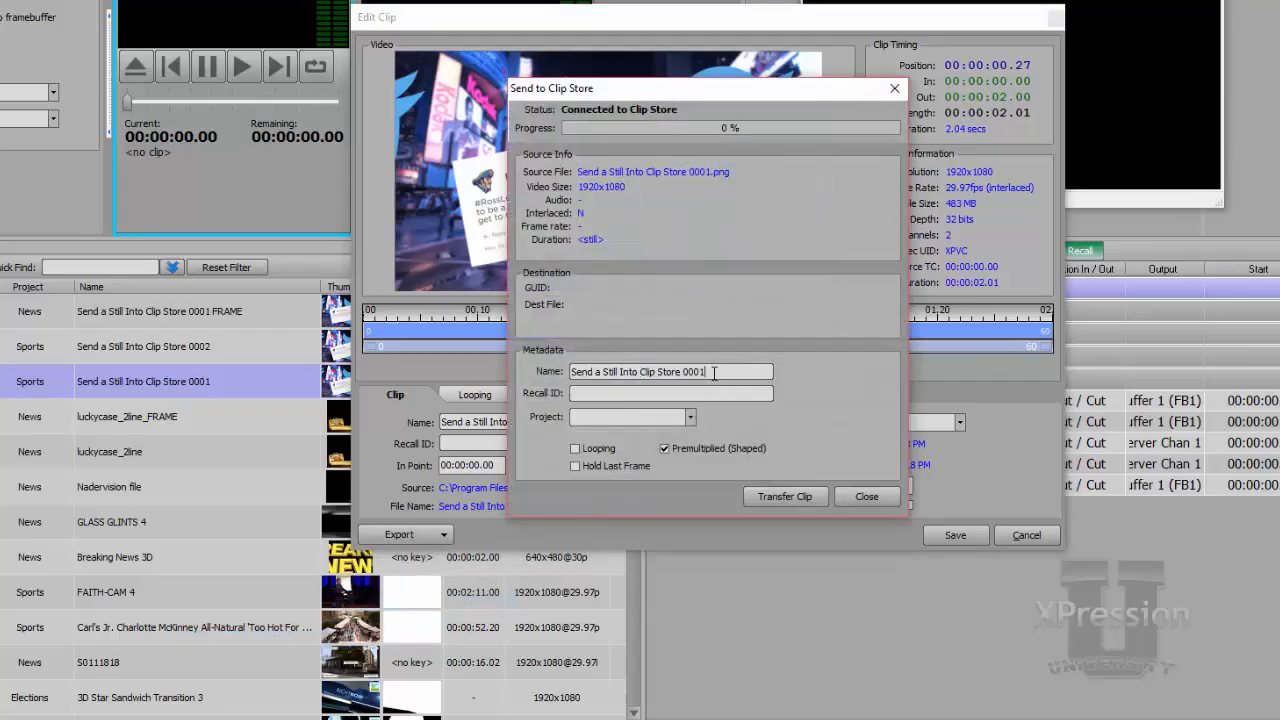
Step: Transfer the still as "Send a Still Into Clip Store 0001 DOUBLED" with recall ID 1212 in the News project
left_click(714, 372)
type("DOUBLED")
left_click(713, 391)
type("1212")
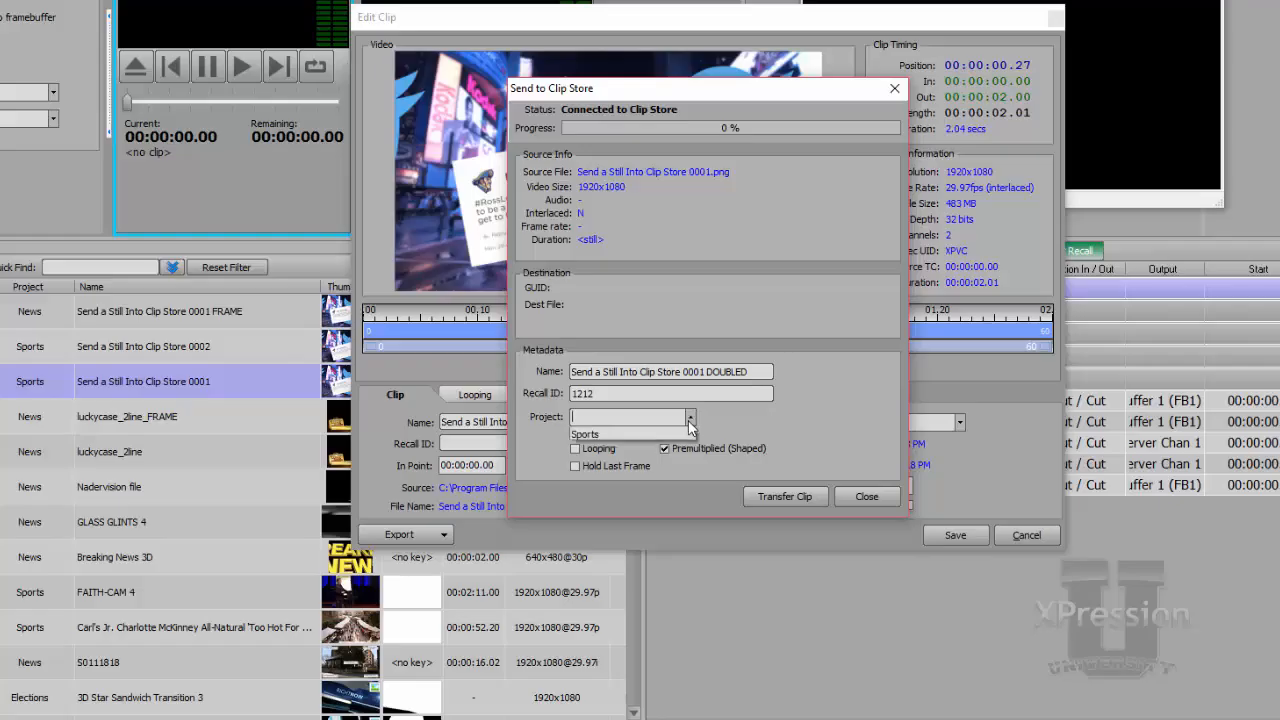
left_click(688, 420)
left_click(676, 444)
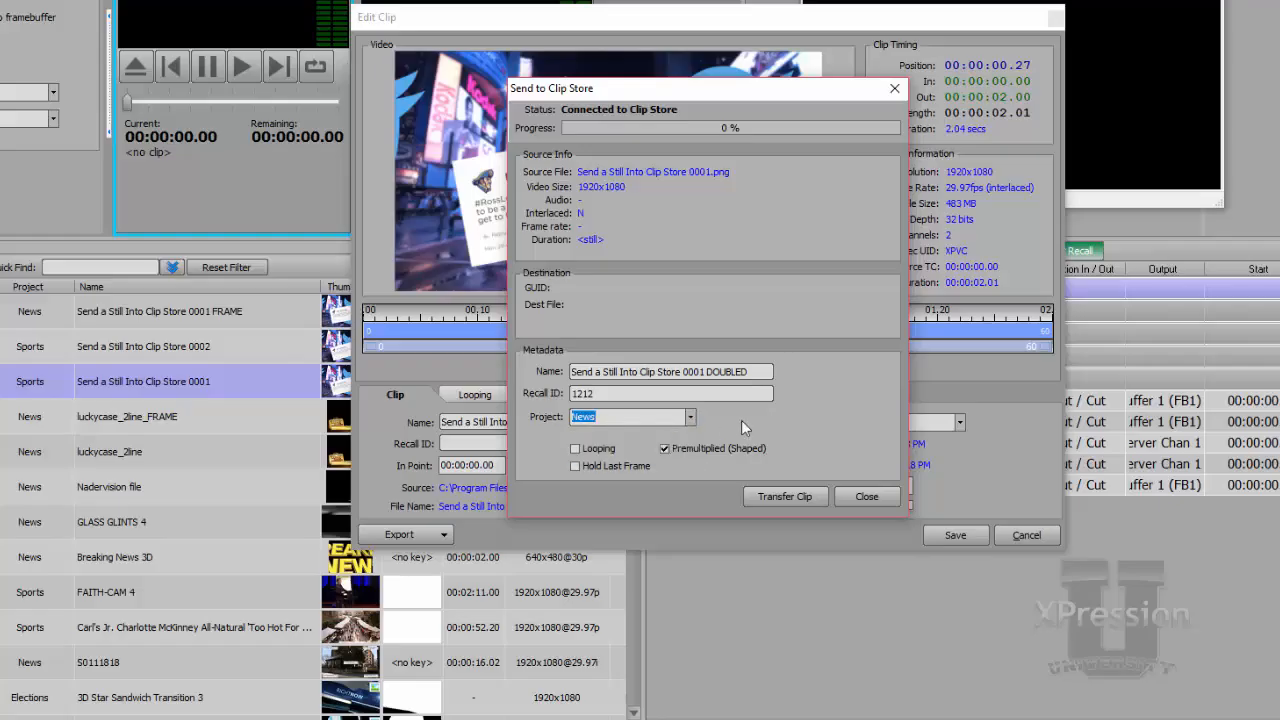
left_click(788, 497)
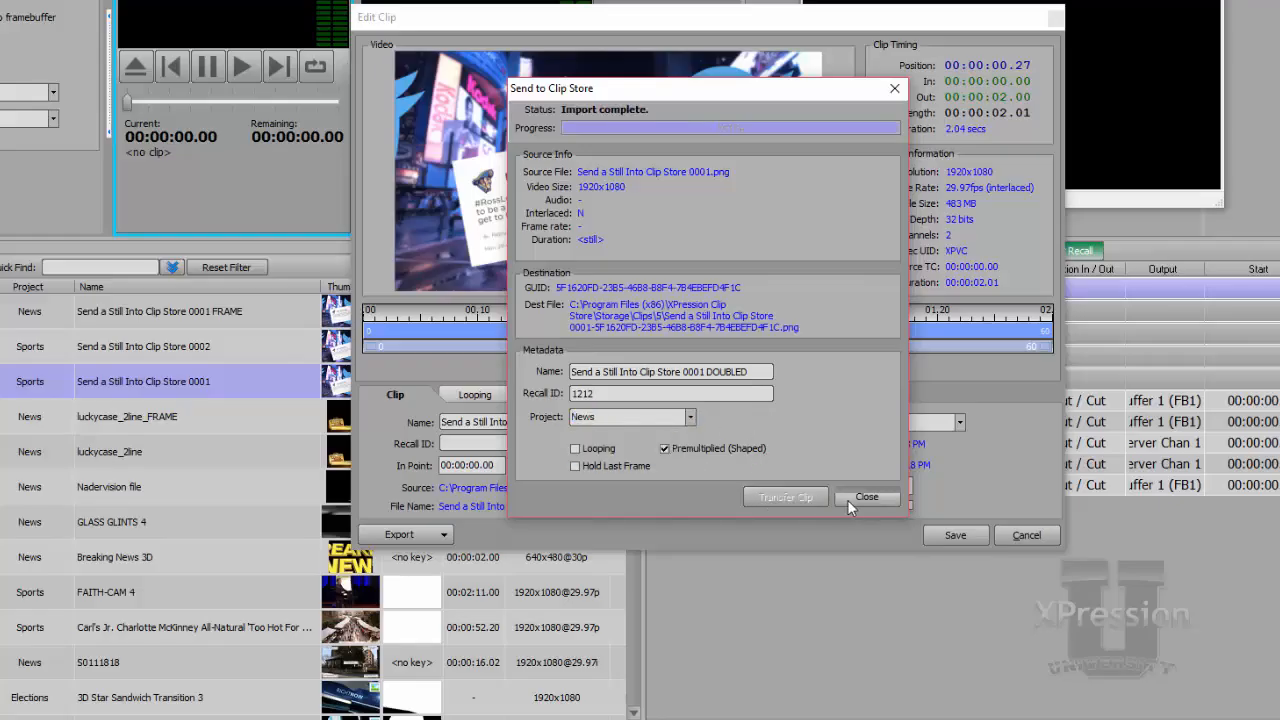
left_click(848, 499)
Step: Switch the interlaced export setting to Field (line interpolated) and start a third still export to the Clip Store
left_click(405, 534)
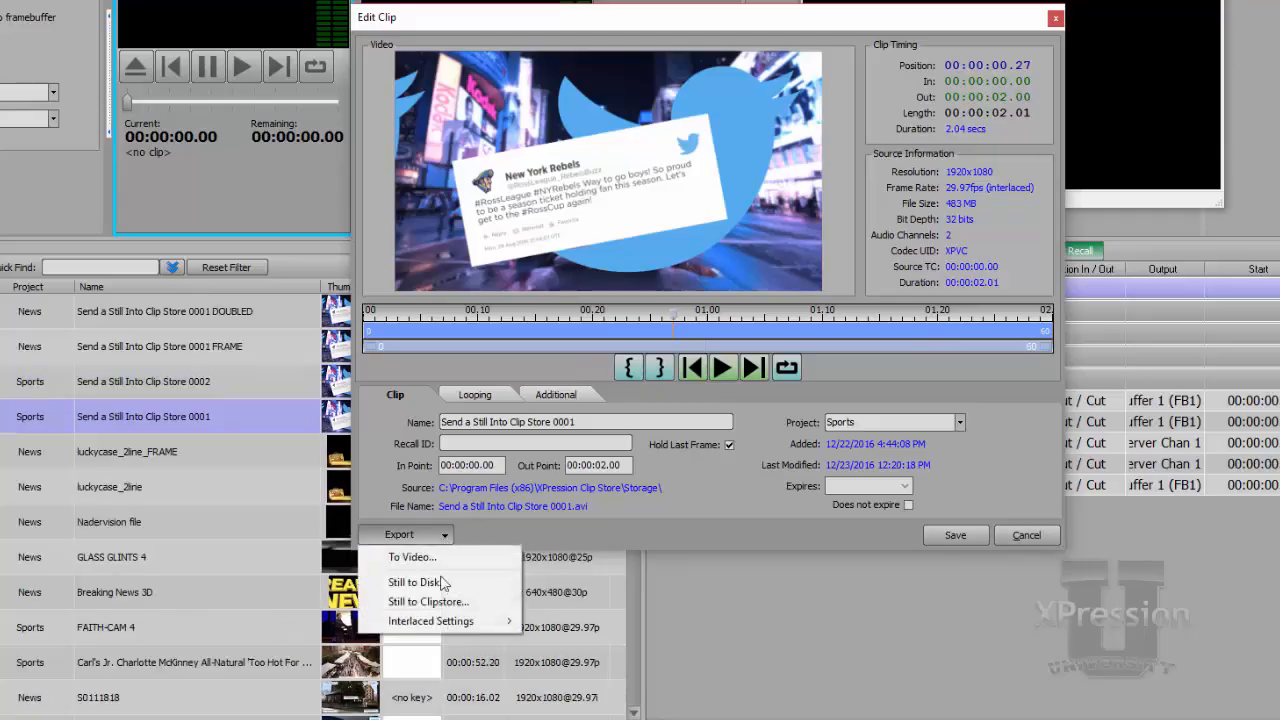
mouse_move(410, 624)
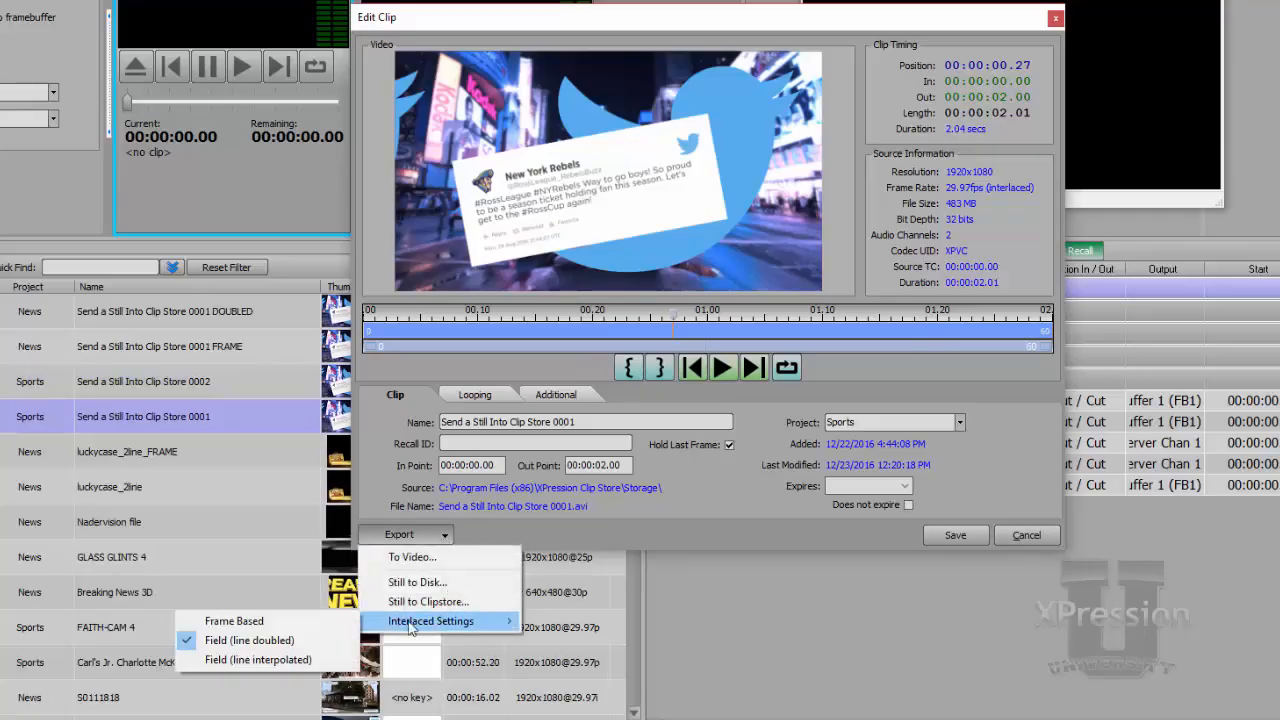
left_click(300, 660)
left_click(410, 540)
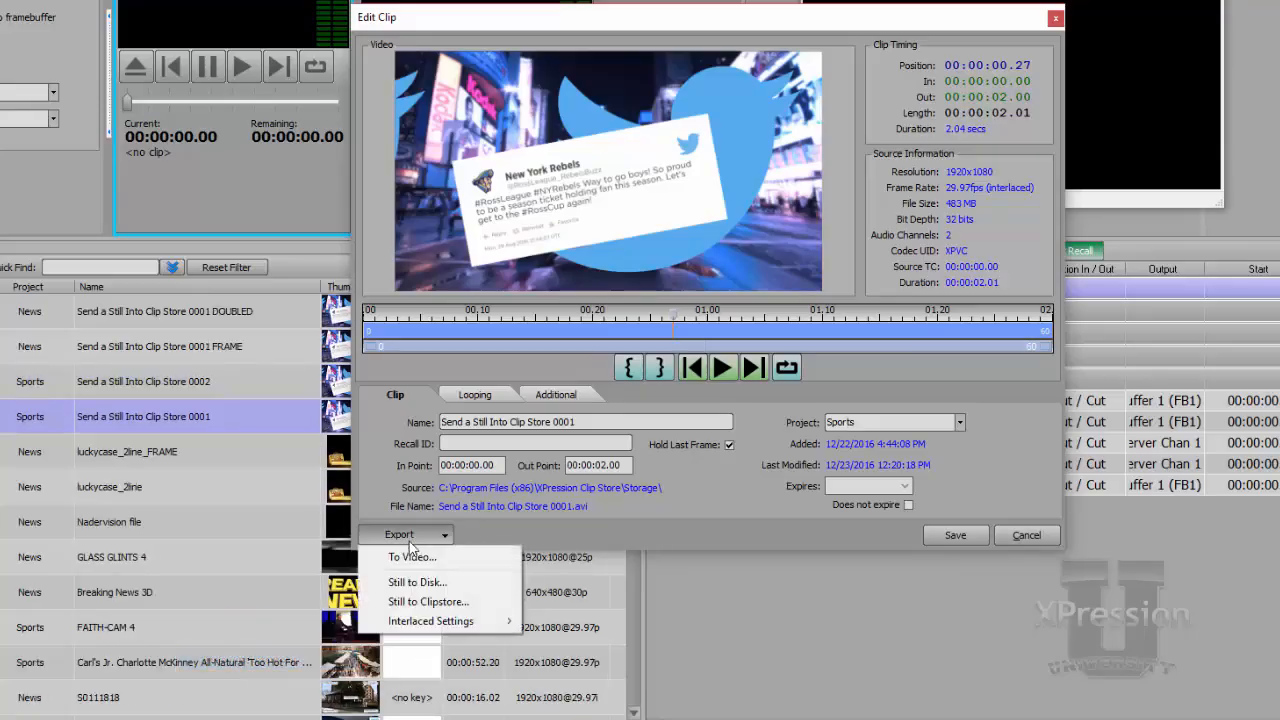
left_click(438, 600)
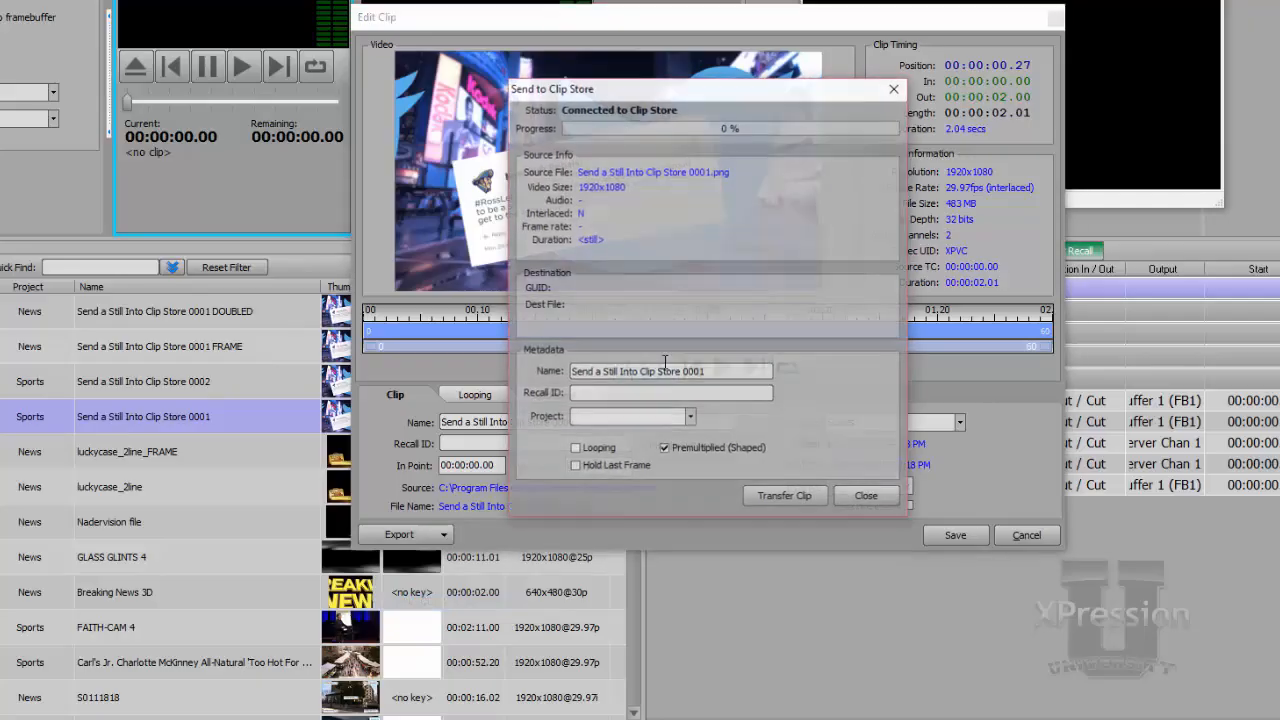
Step: Transfer the still as "Send a Still Into Clip Store 0001 ITERP" with recall ID 1213 in the News project, and save the clip
left_click(722, 371)
type("ITERP")
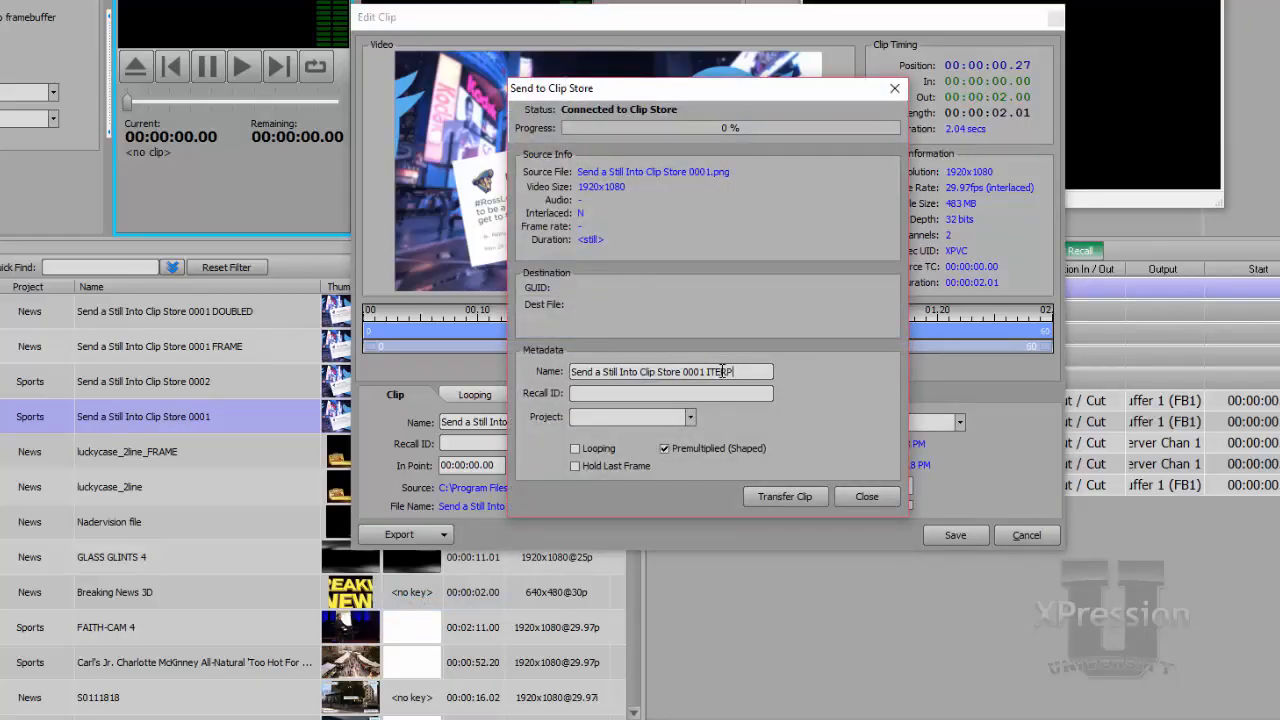
left_click(715, 394)
type("1213")
left_click(690, 417)
left_click(660, 443)
left_click(775, 494)
left_click(851, 495)
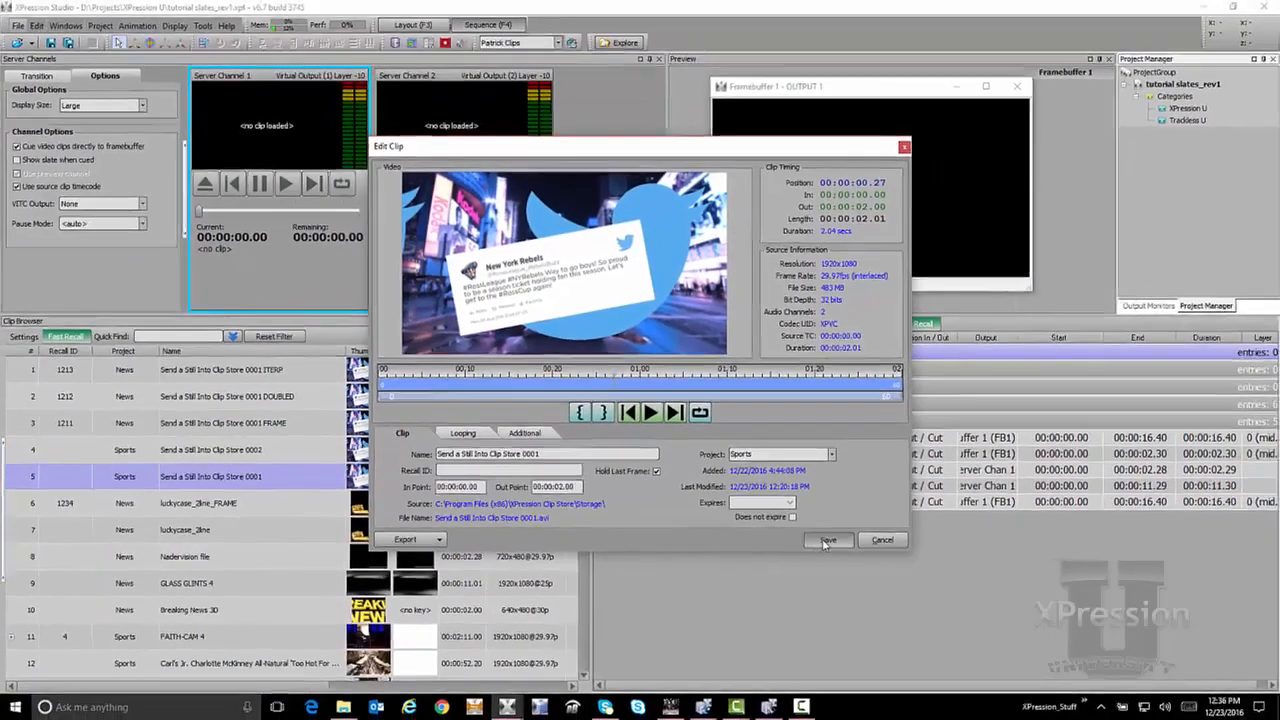
left_click(956, 535)
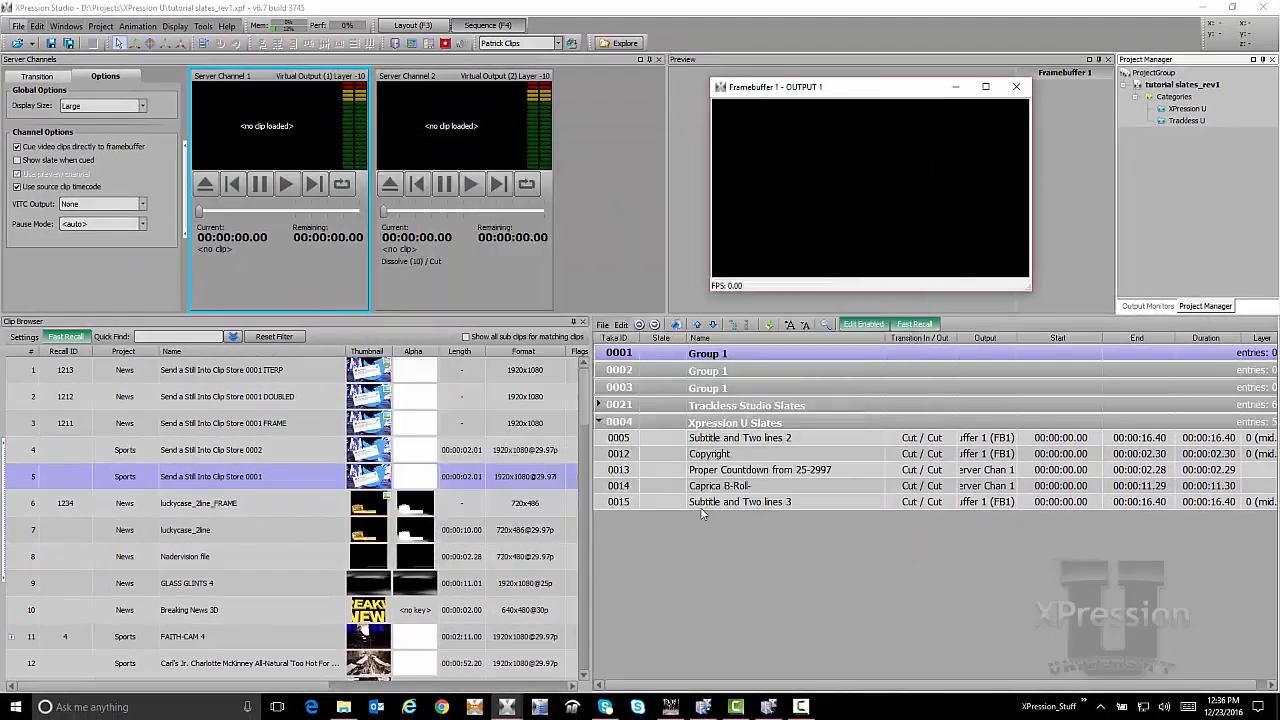
Step: Load the 0001 FRAME still into Server Channel 1 and enlarge the framebuffer output window to inspect the image
left_click(280, 429)
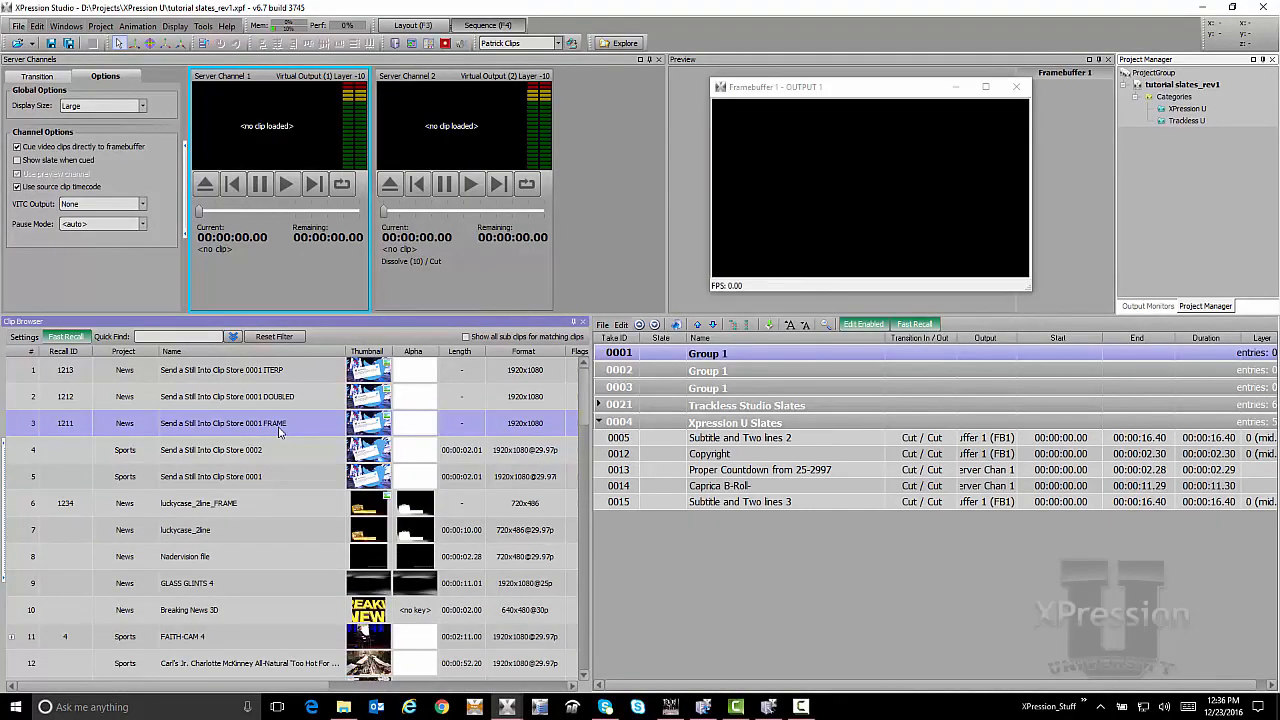
left_click_drag(280, 429, 288, 136)
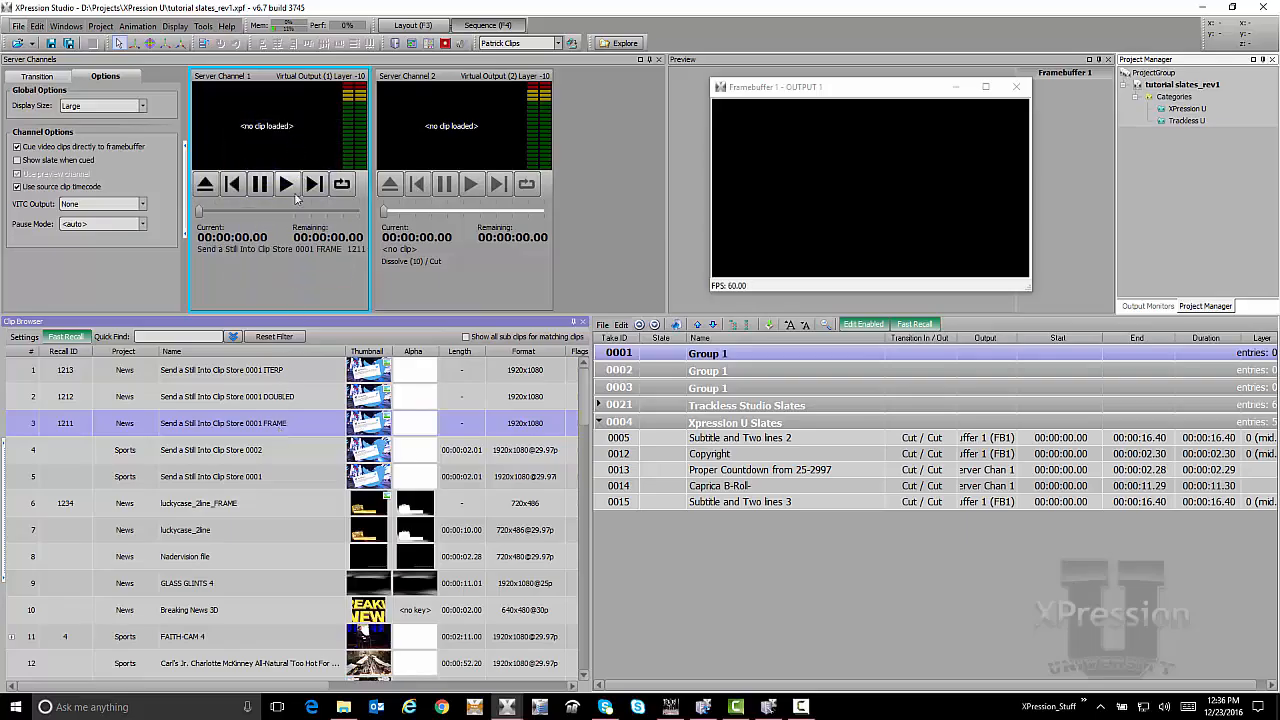
left_click_drag(712, 294, 418, 560)
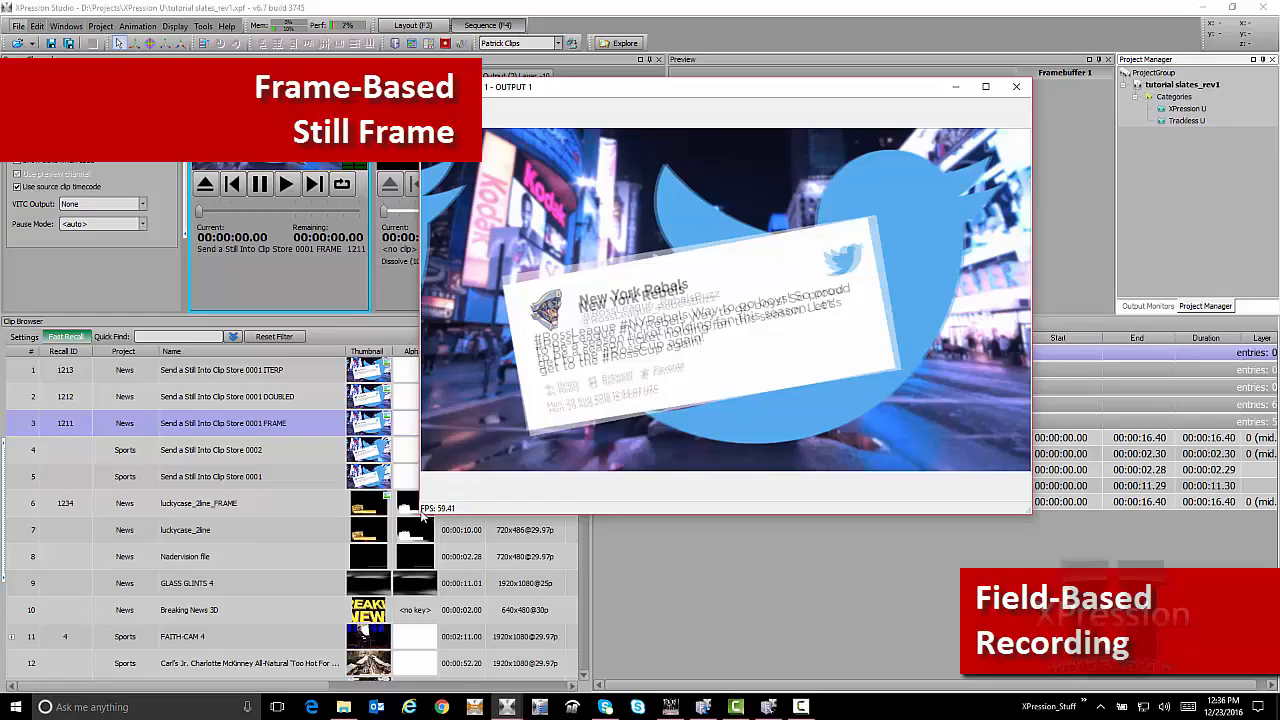
left_click_drag(419, 511, 145, 704)
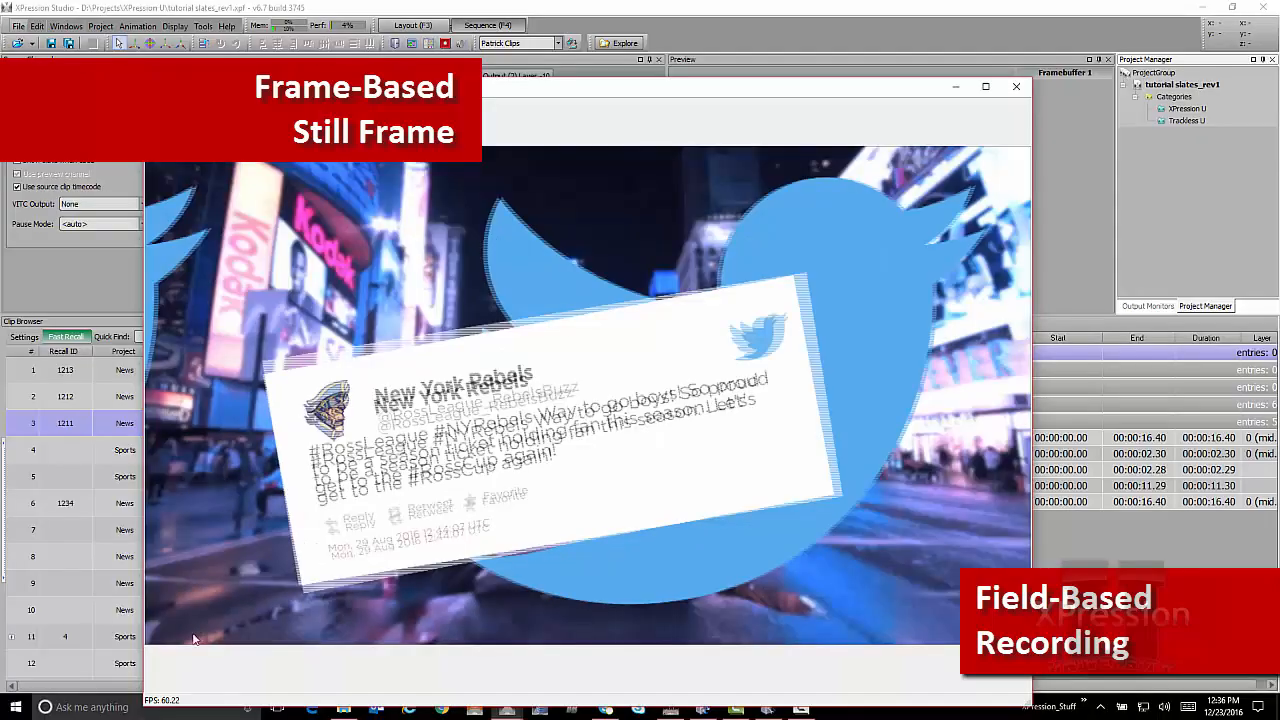
left_click_drag(148, 704, 566, 388)
Step: Compare the 0001 DOUBLED, ITERP and FRAME stills on Server Channel 1's output, and eject the loaded still
left_click(292, 398)
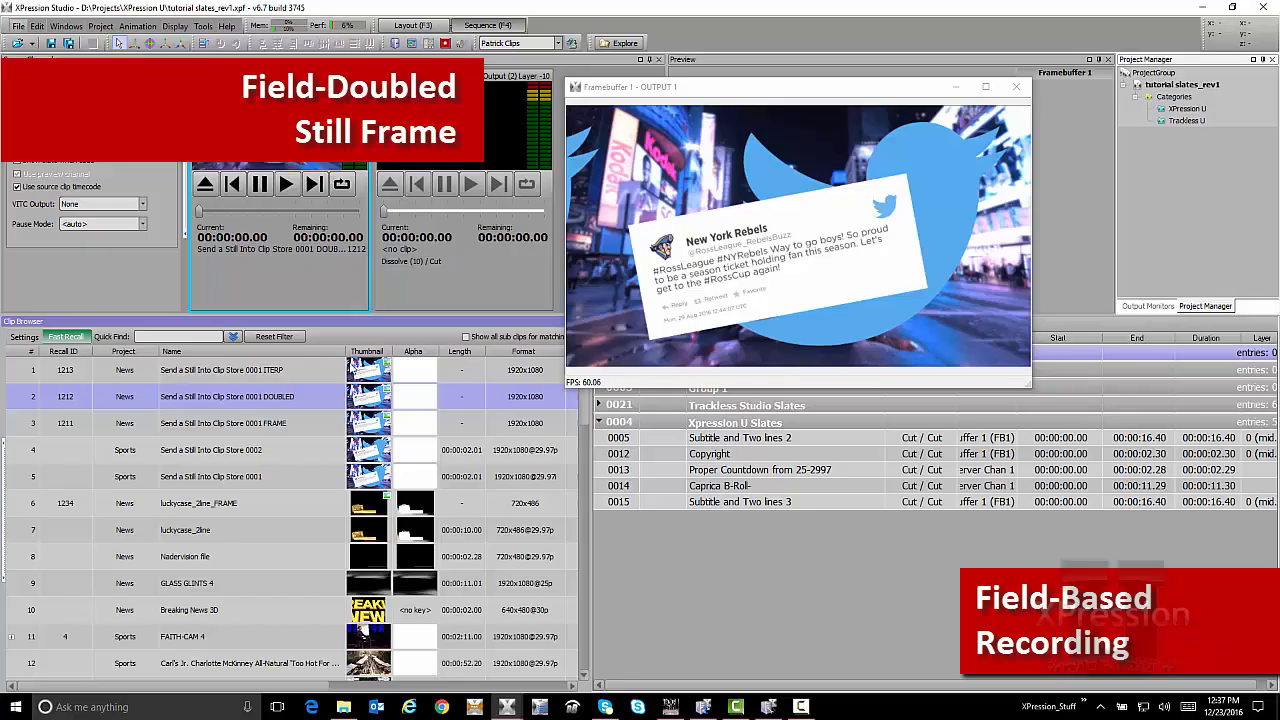
left_click(333, 371)
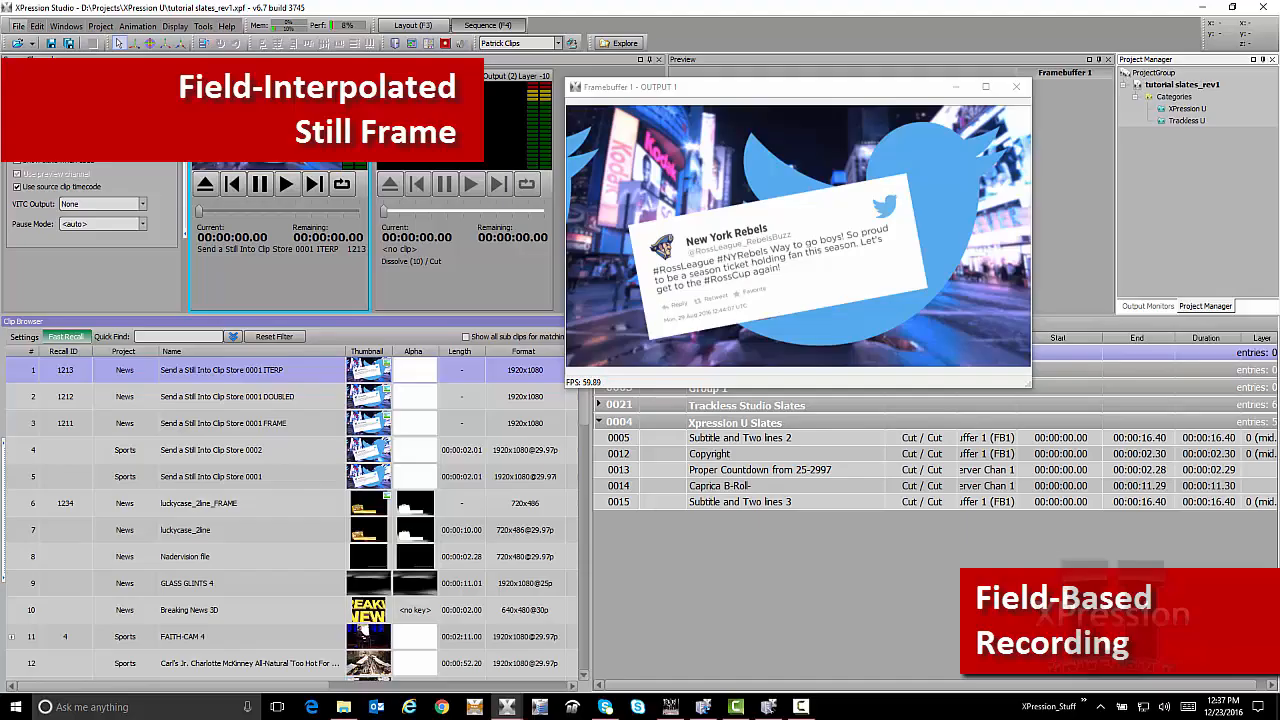
double_click(272, 431)
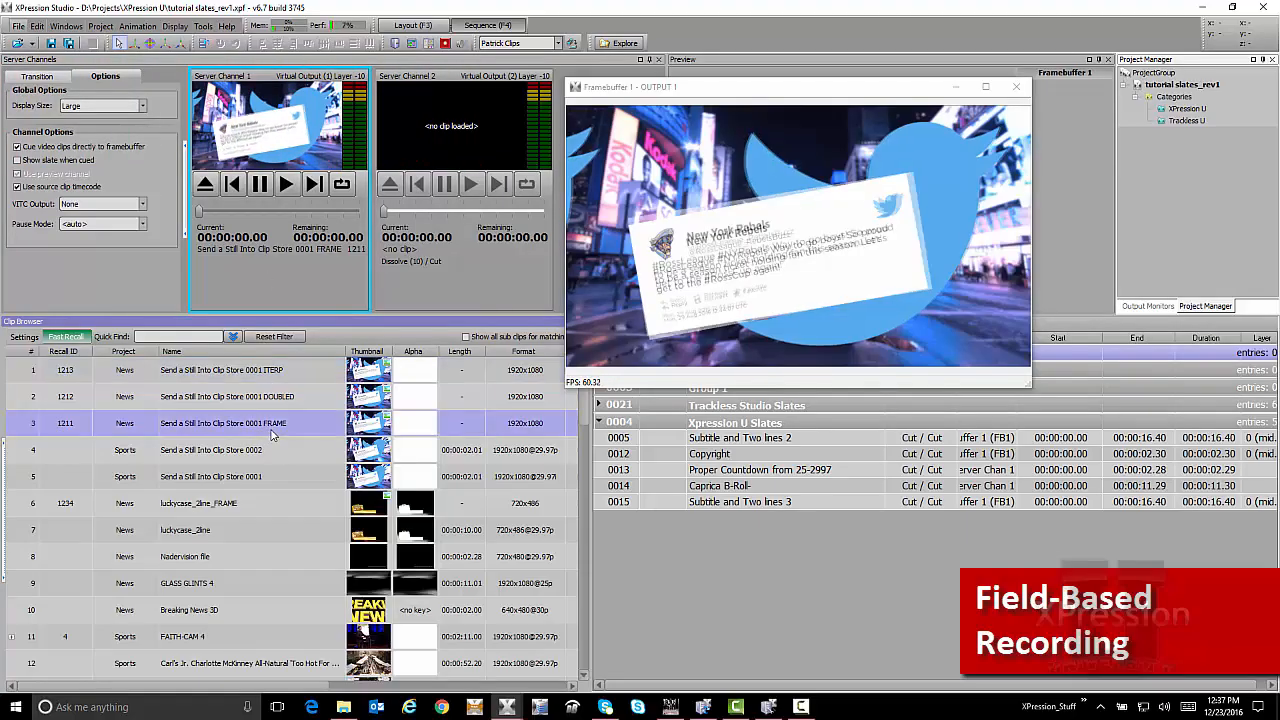
left_click(282, 400)
double_click(283, 378)
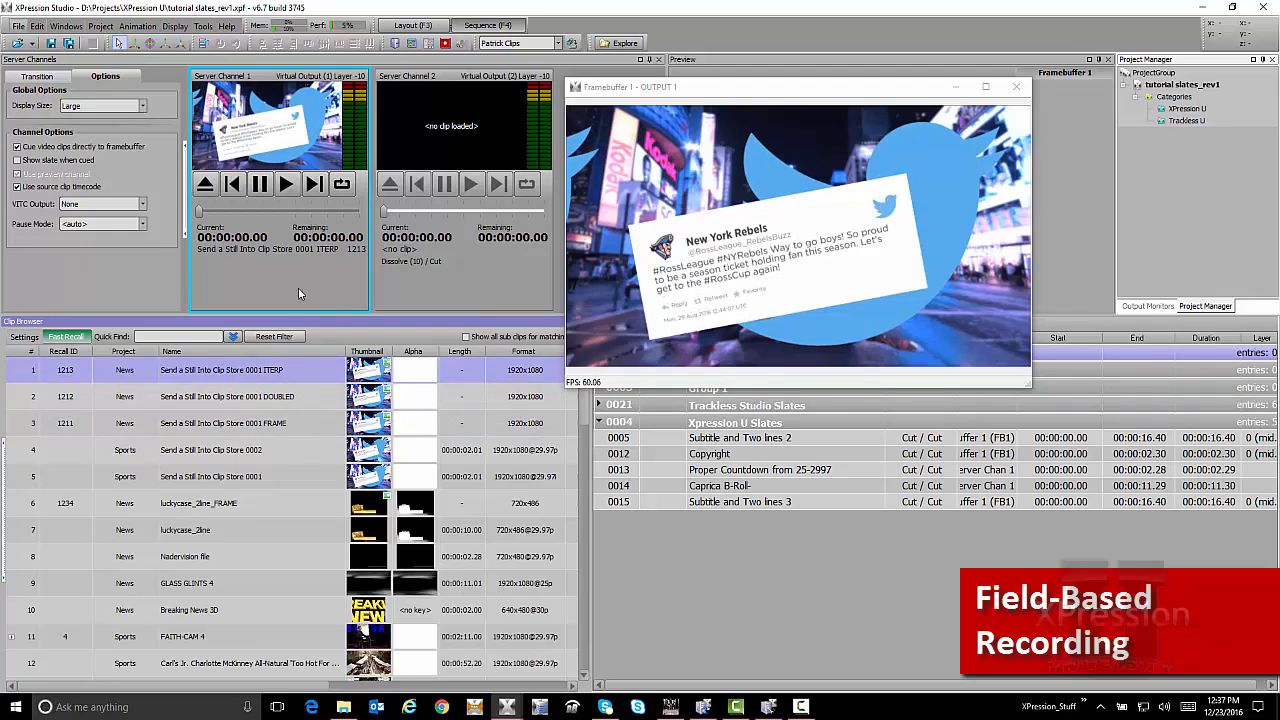
left_click(208, 188)
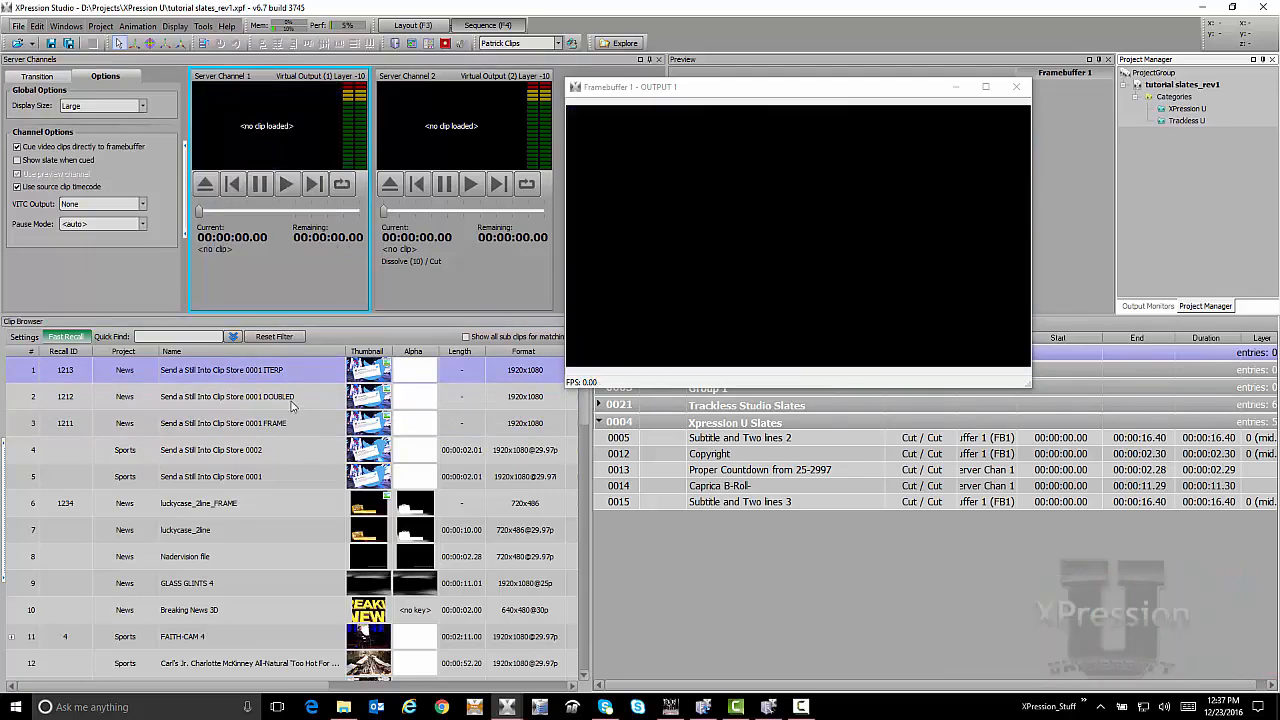
Step: Open the clip "Send a Still Into Clip Store 0002" for editing and scrub its playhead to 00:00:00.27
left_click(295, 458)
right_click(294, 456)
left_click(312, 478)
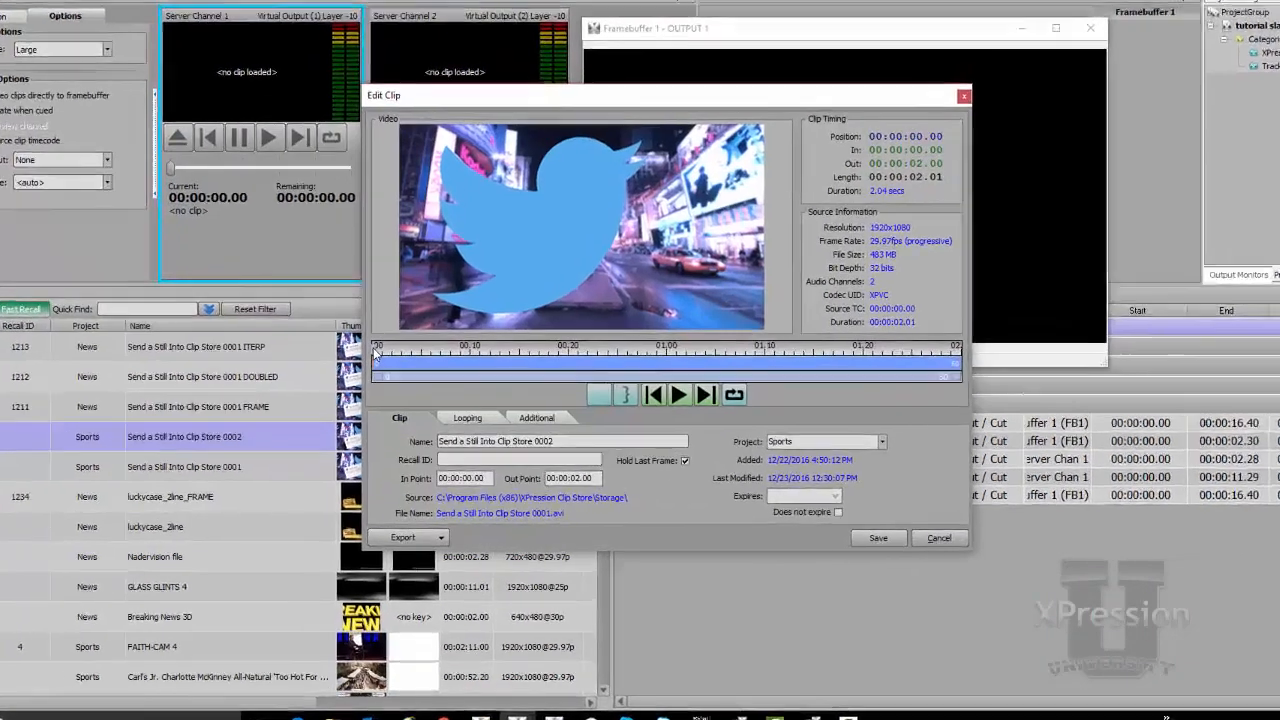
left_click_drag(376, 355, 676, 319)
Step: Choose Frame Based interlacing for the 0002 clip and start exporting its current frame as a still to the Clip Store
left_click(405, 534)
mouse_move(437, 630)
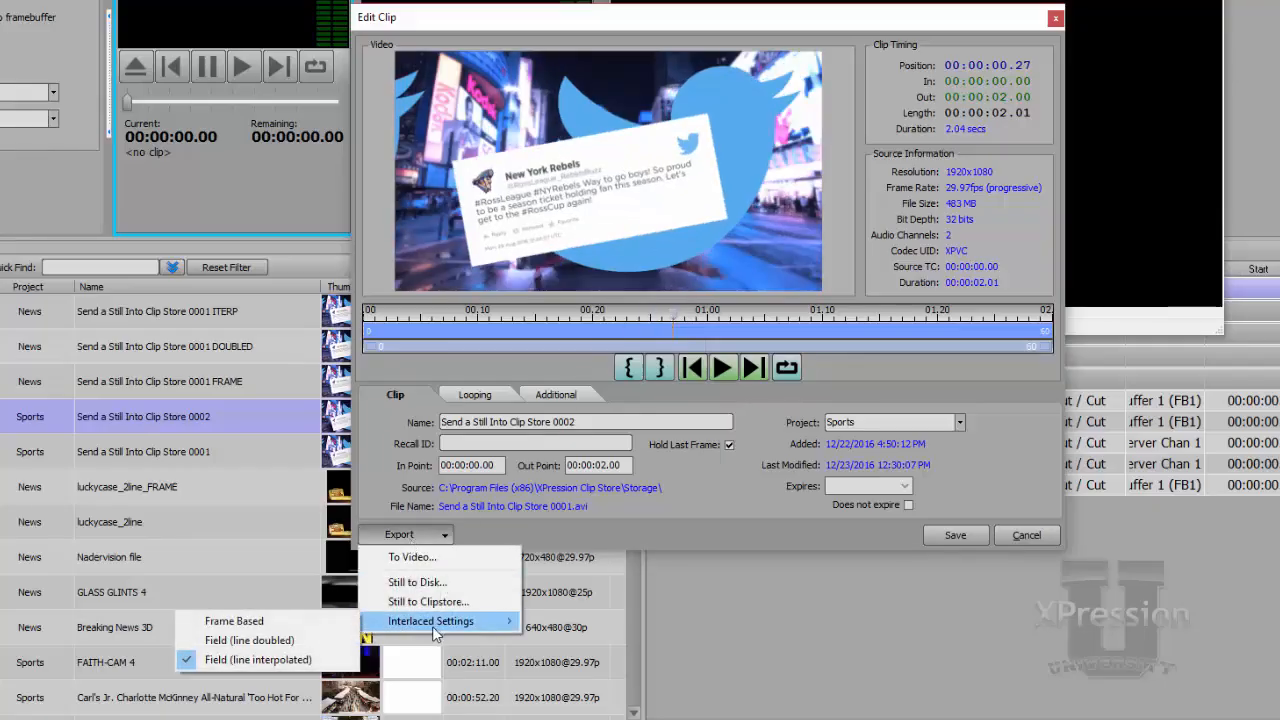
left_click(310, 622)
left_click(400, 540)
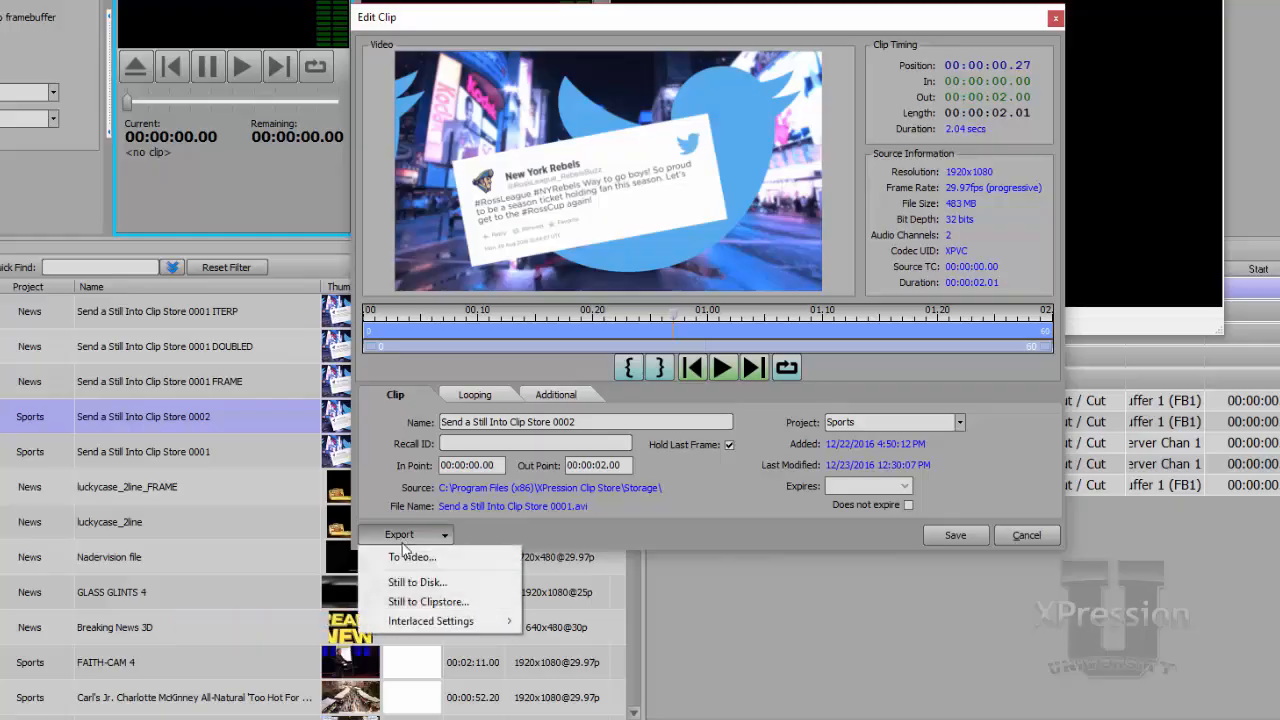
left_click(420, 600)
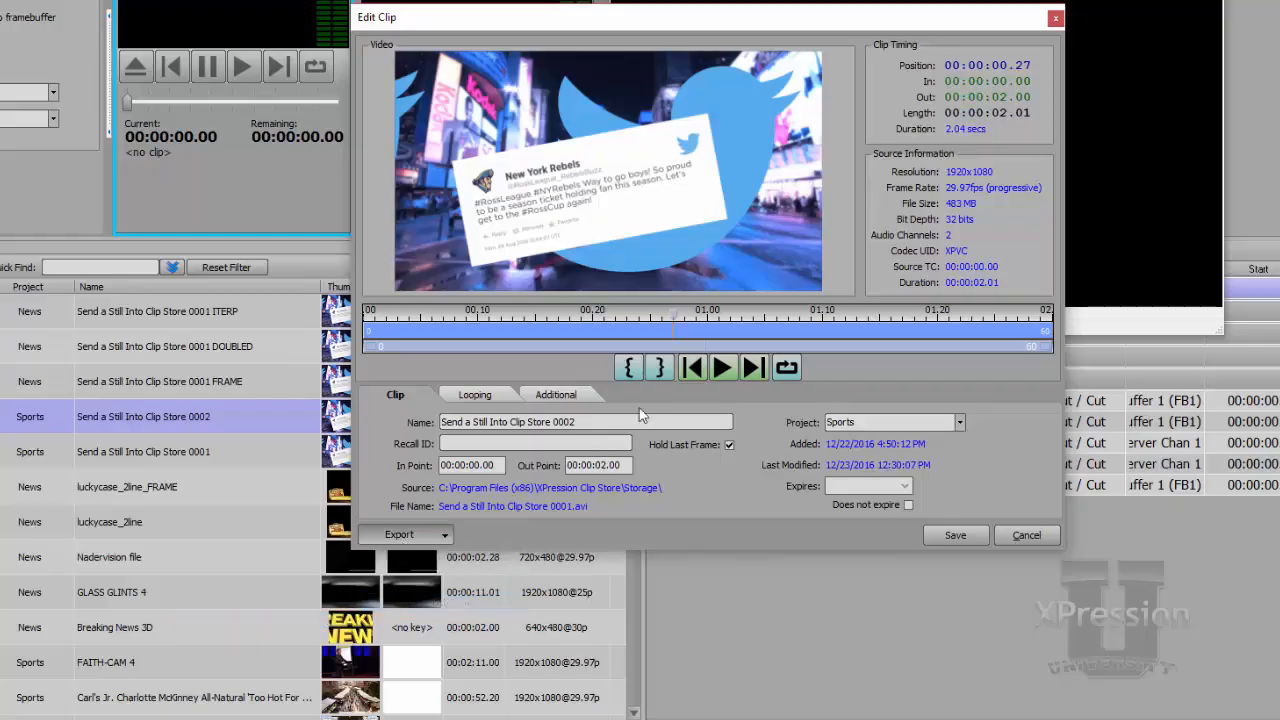
Step: Transfer the still to the Clip Store as "Send a Still Into Clip Store 0002 FRAME" with recall ID 1221 in the News project
type("FRAME")
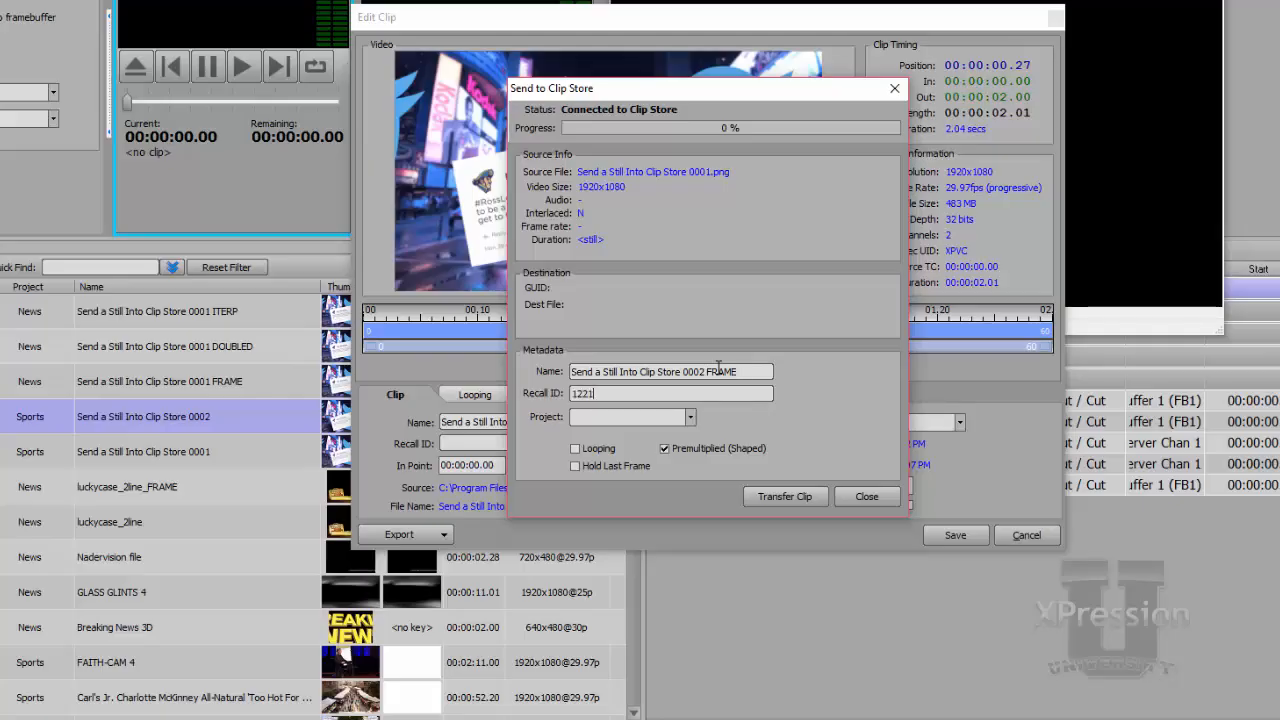
left_click(690, 417)
left_click(672, 445)
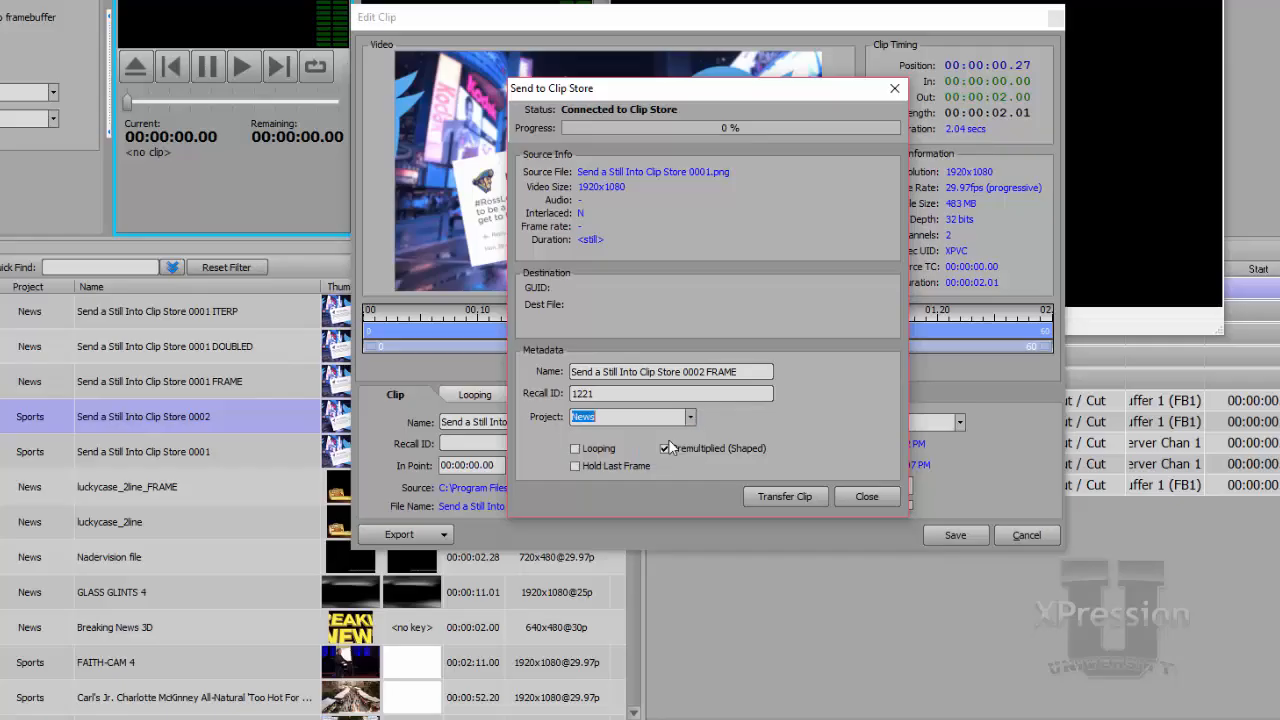
left_click(752, 496)
left_click(867, 498)
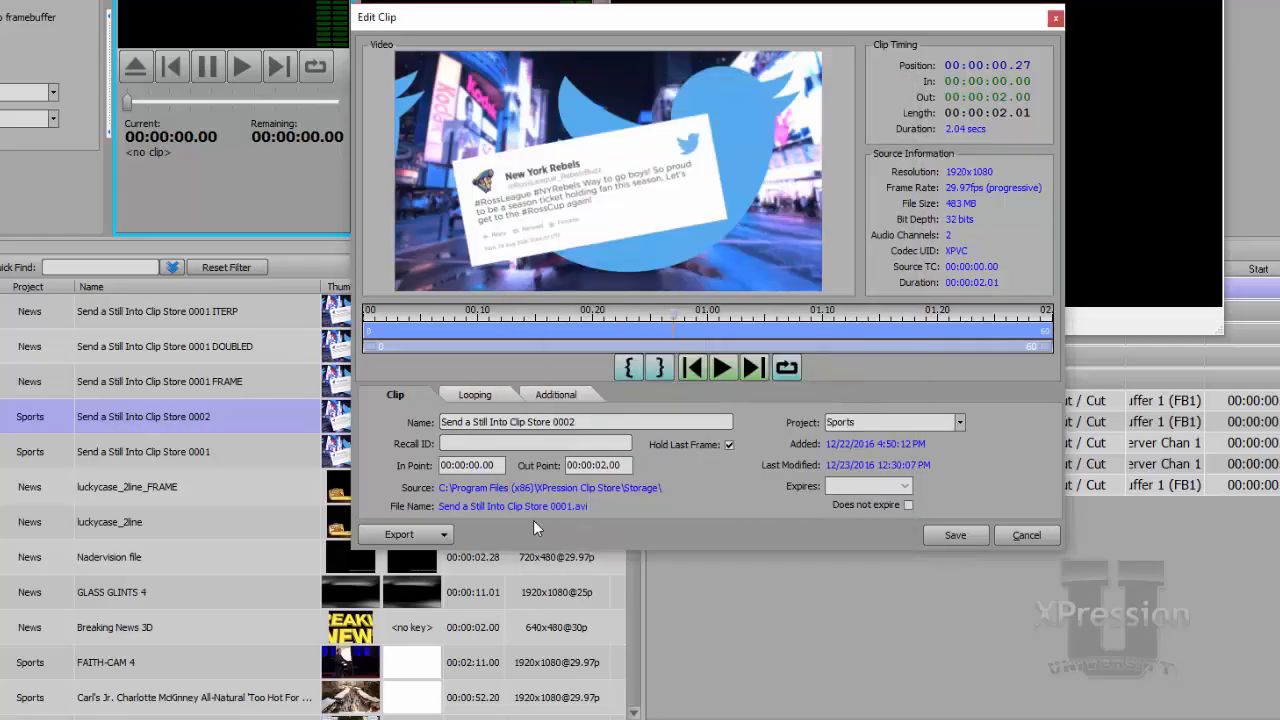
Step: Choose Field (line doubled) interlacing for the 0002 clip and start exporting its current frame as a still to the Clip Store
left_click(410, 535)
mouse_move(430, 620)
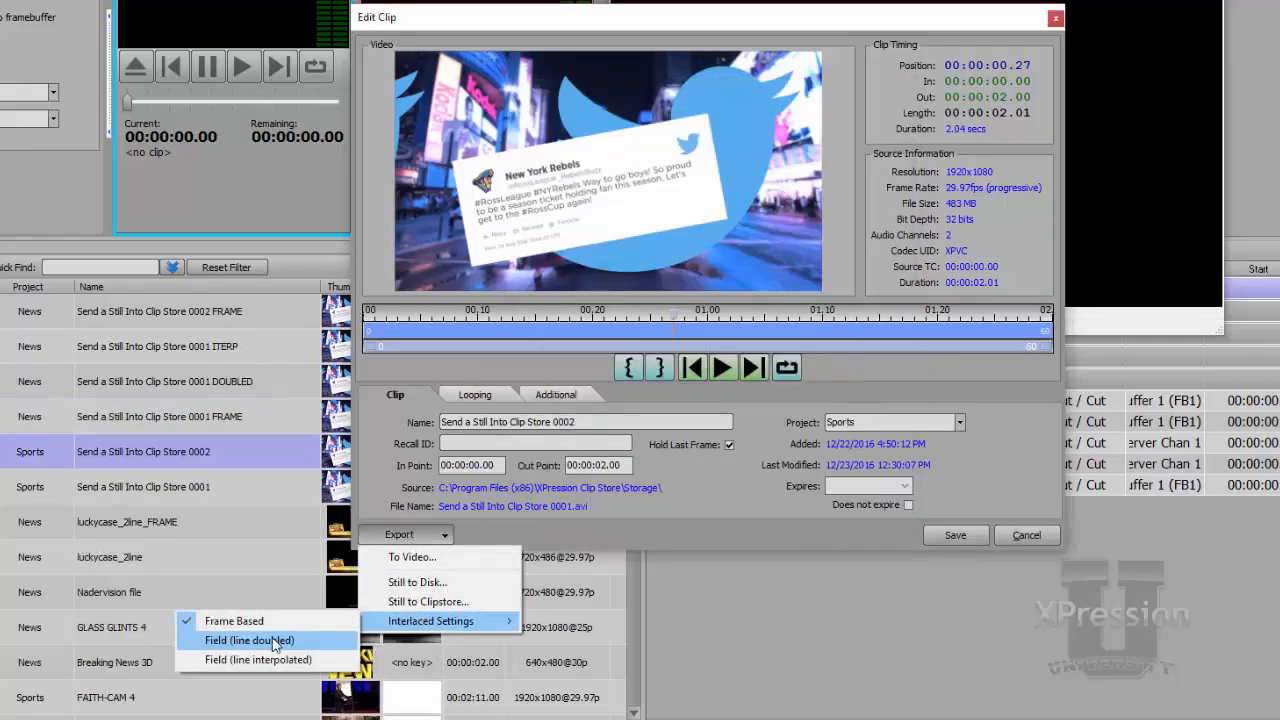
left_click(276, 642)
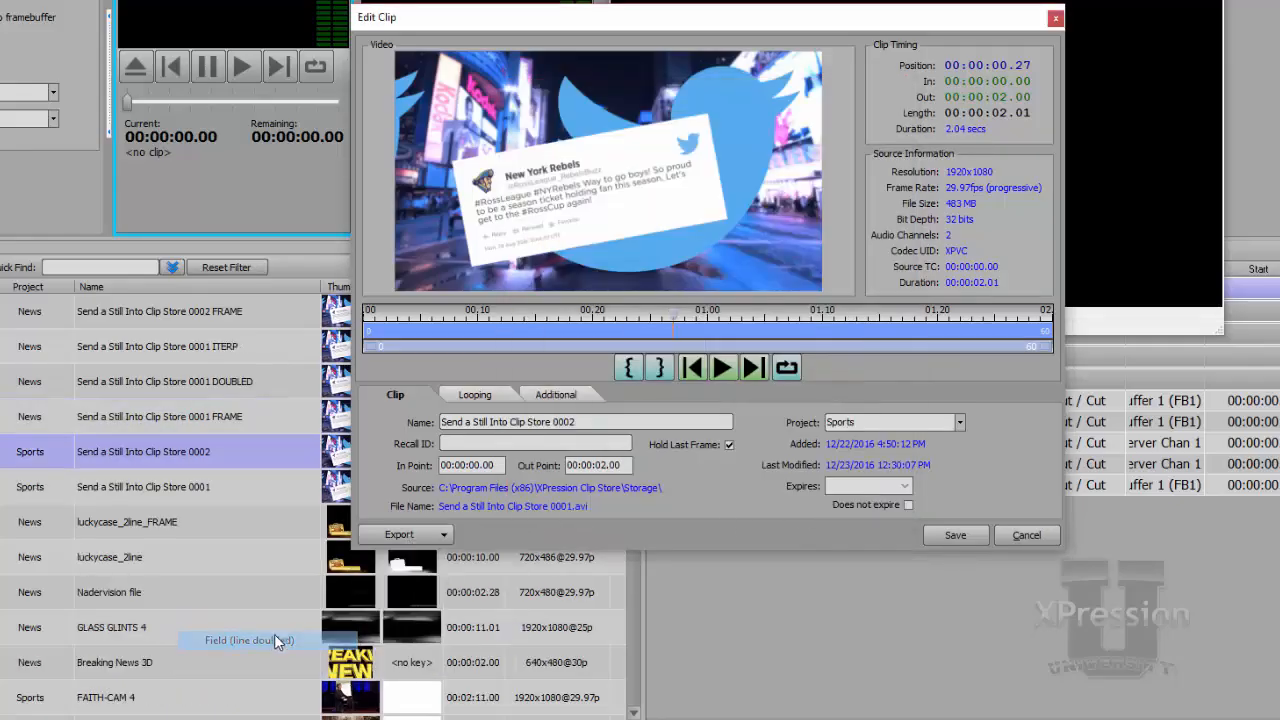
left_click(438, 534)
left_click(430, 601)
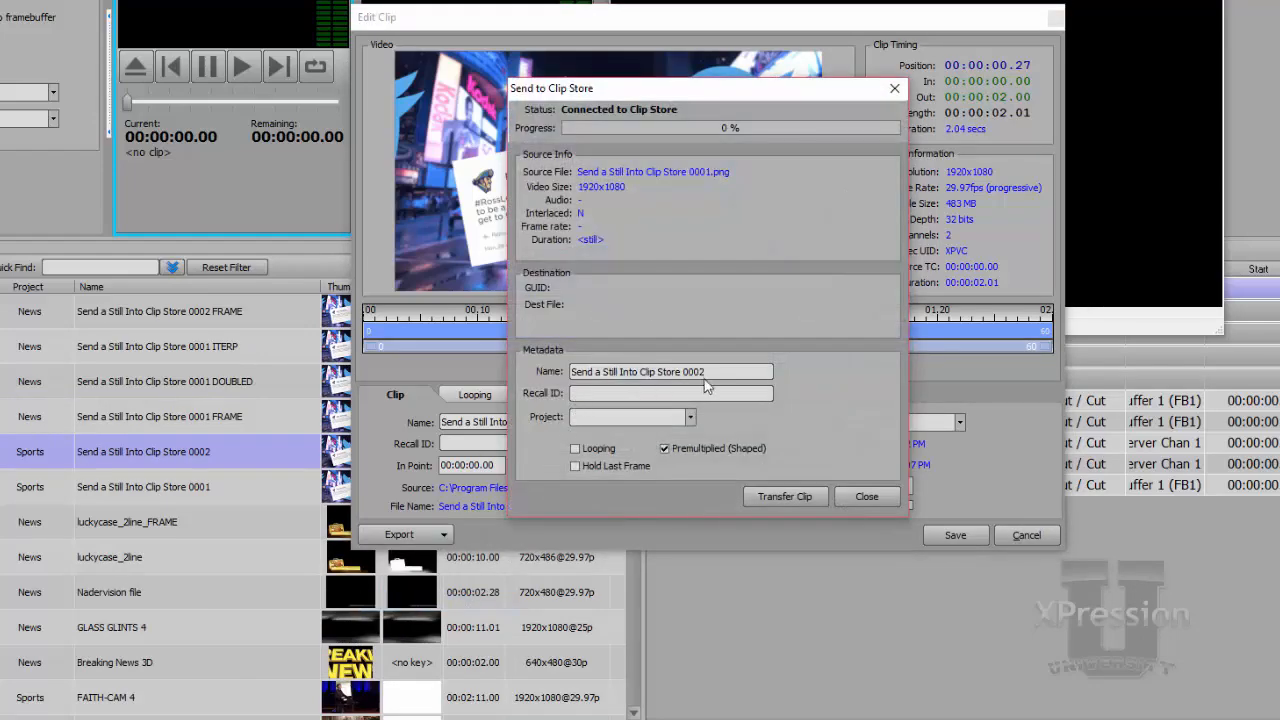
Step: Transfer the still to the Clip Store as "Send a Still Into Clip Store 0002 DOUBLED" with recall ID 1222 in the News project
left_click(713, 373)
type("DOUBLED")
type("1222")
left_click(690, 417)
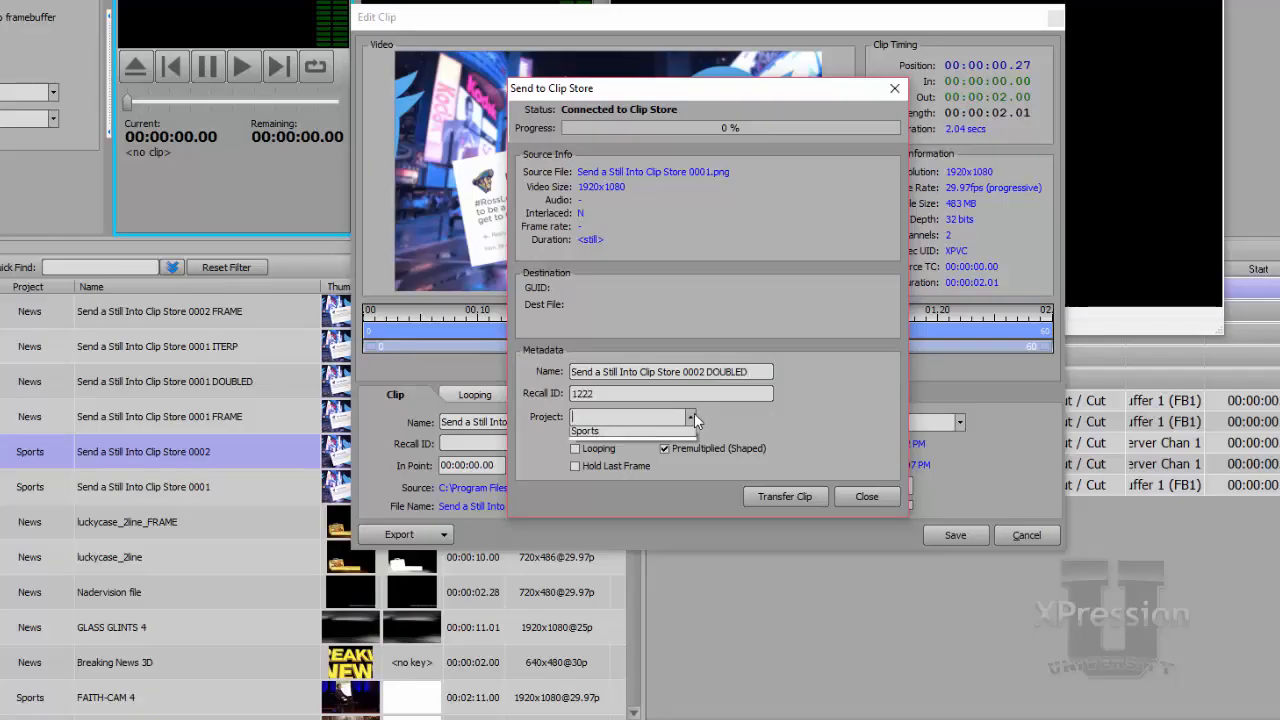
left_click(675, 451)
left_click(785, 497)
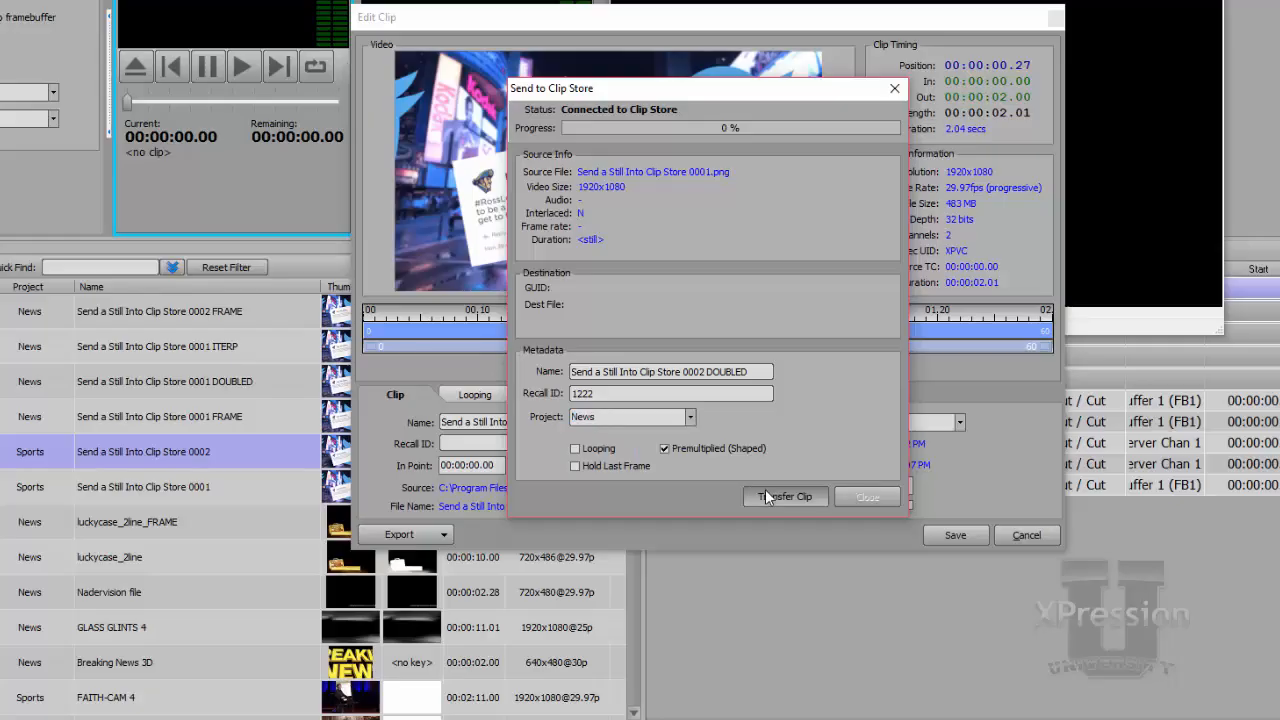
left_click(846, 498)
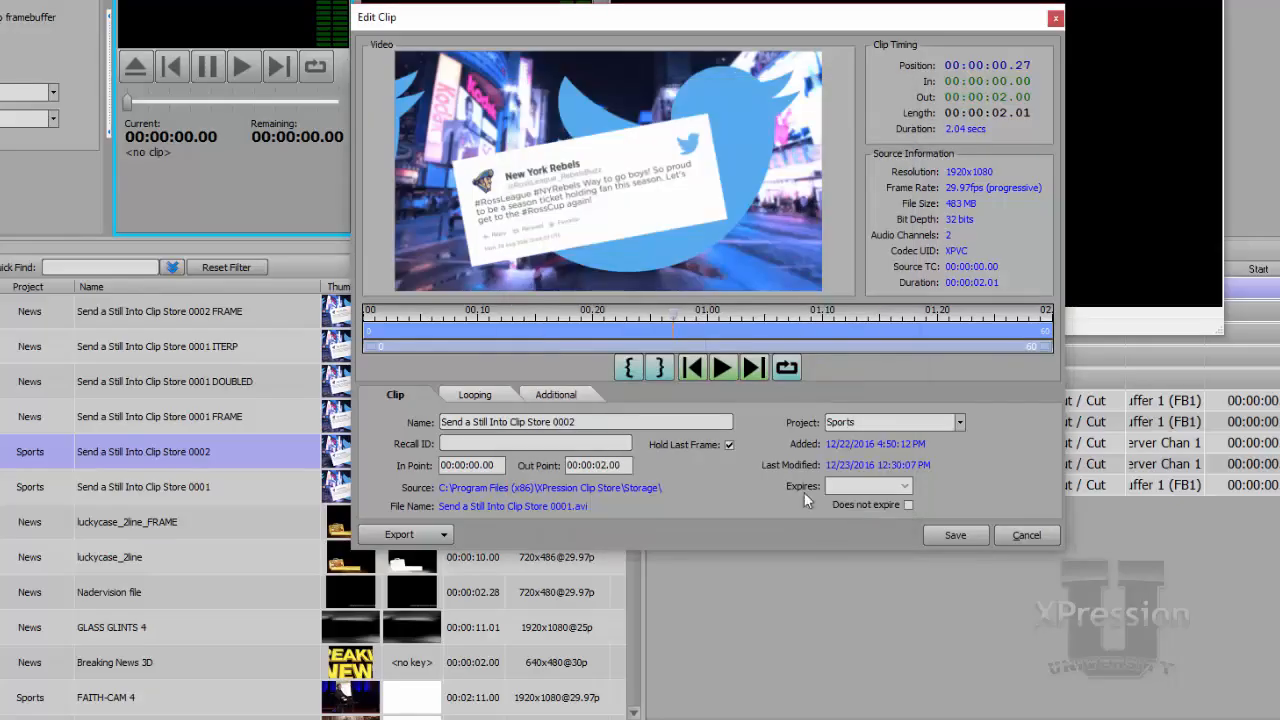
Step: Choose Field (line interpolated) interlacing for the 0002 clip and start exporting its current frame as a still to the Clip Store
left_click(432, 532)
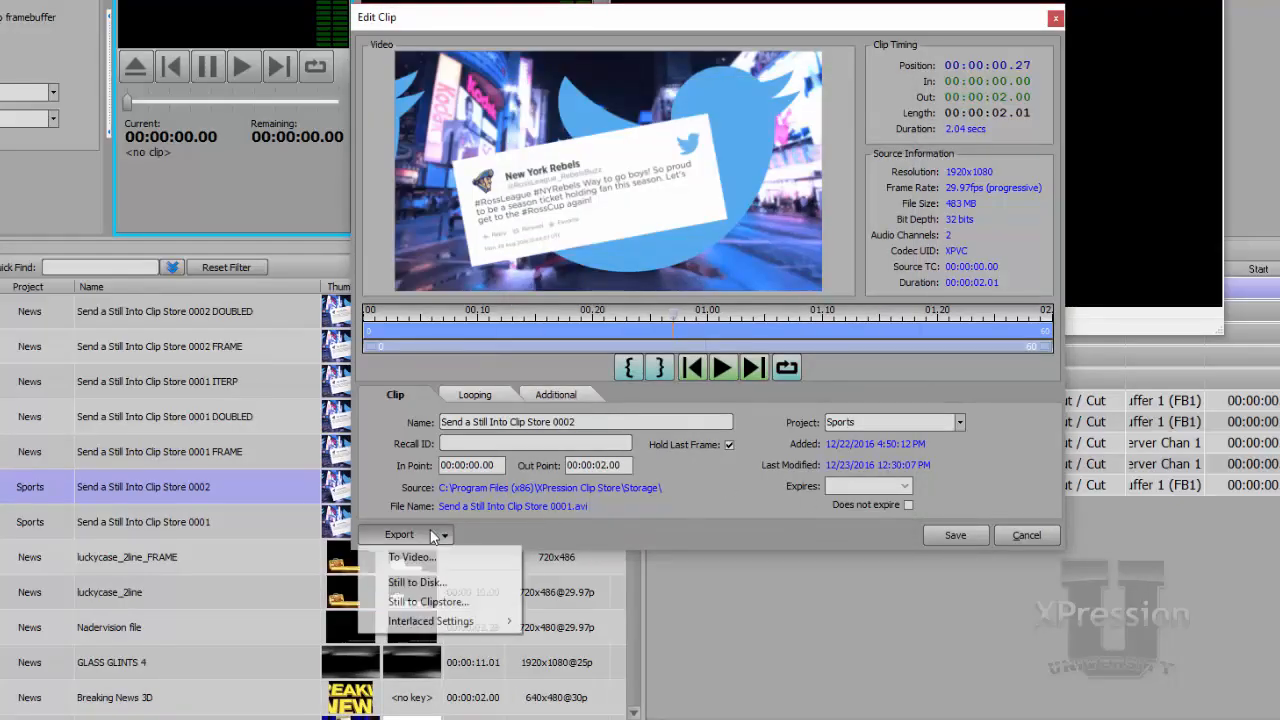
mouse_move(438, 622)
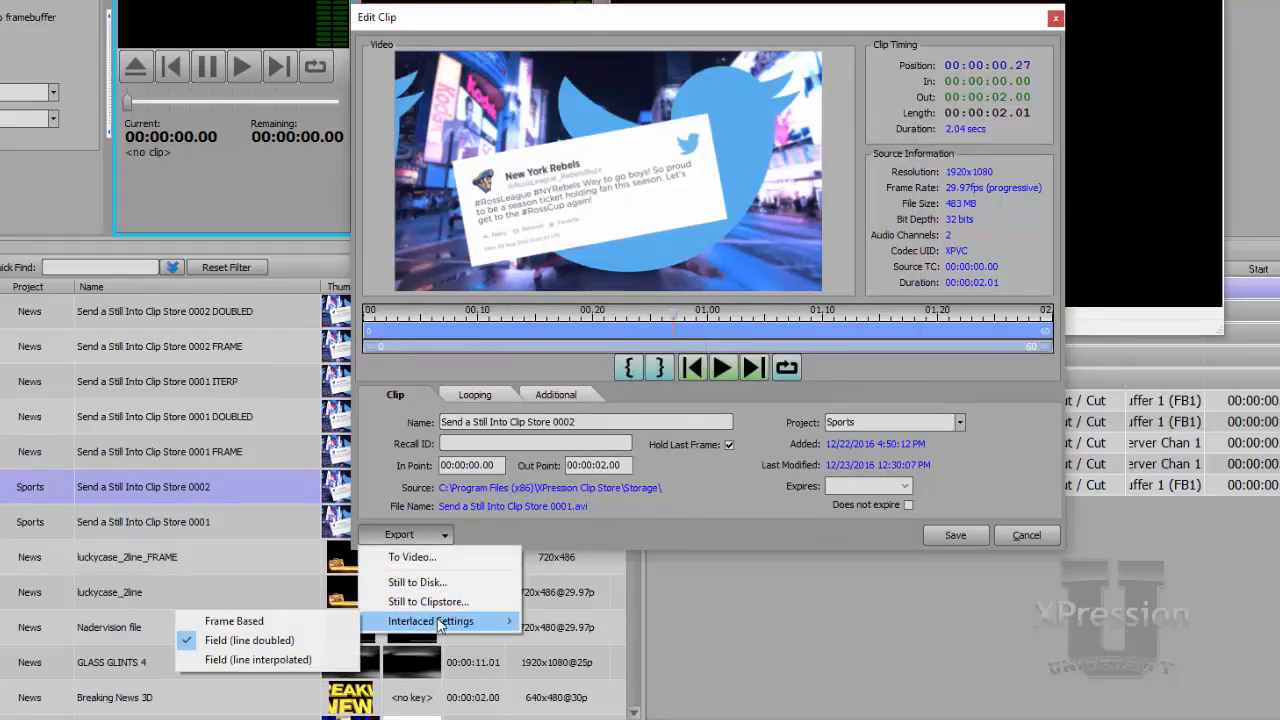
left_click(325, 660)
left_click(410, 540)
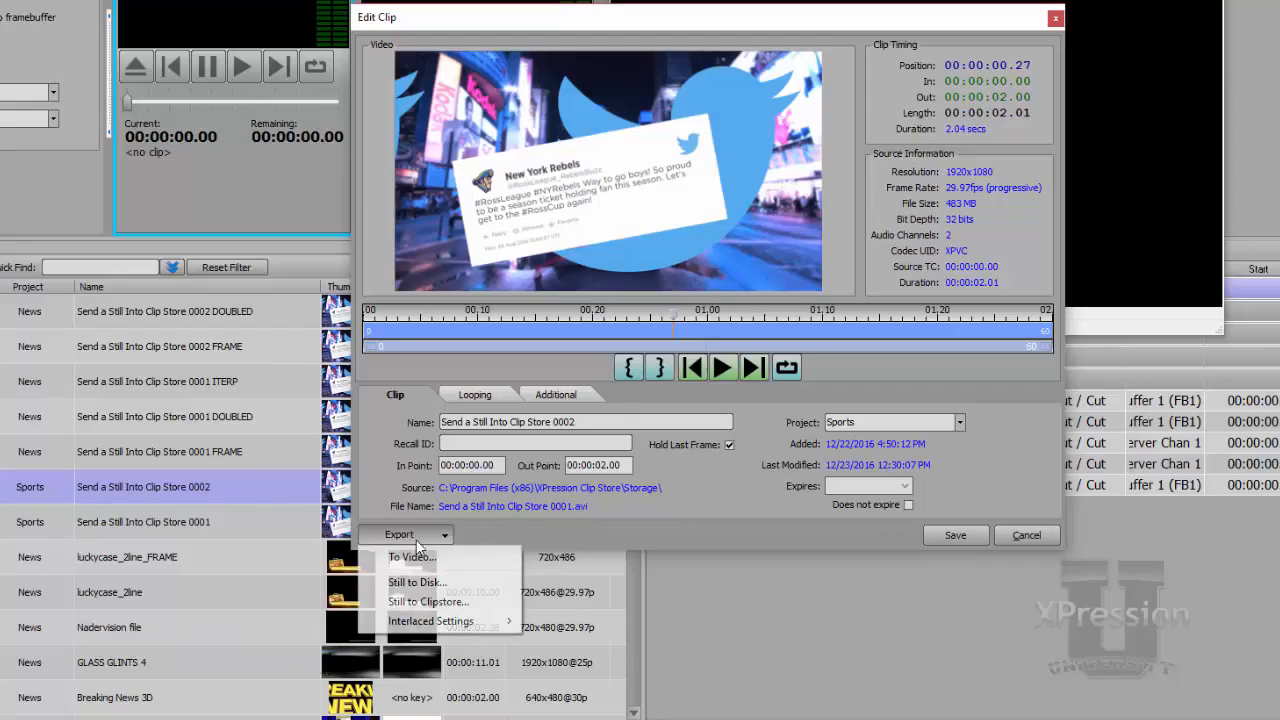
left_click(426, 601)
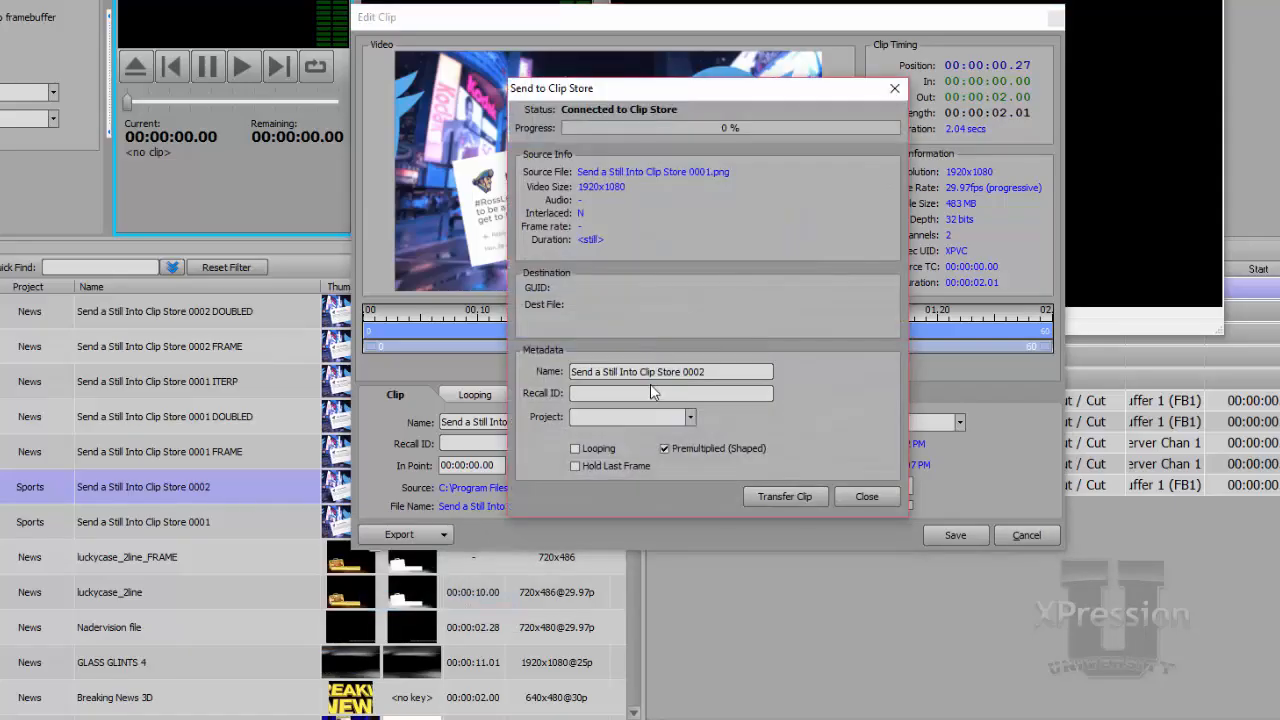
Step: Transfer the still as "Send a Still Into Clip Store 0002 ITERP" with recall ID 1223 in the News project, and save the 0002 clip
type("ITERP")
left_click(690, 418)
left_click(600, 435)
left_click(775, 496)
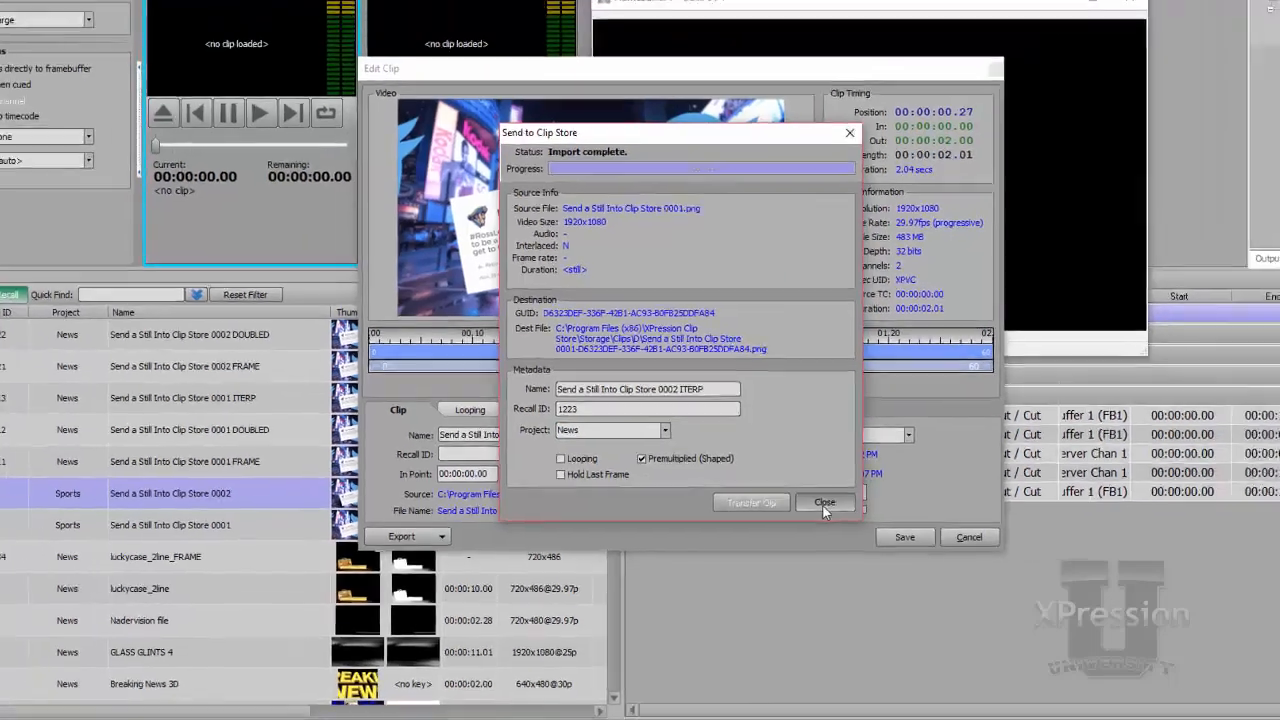
left_click(867, 497)
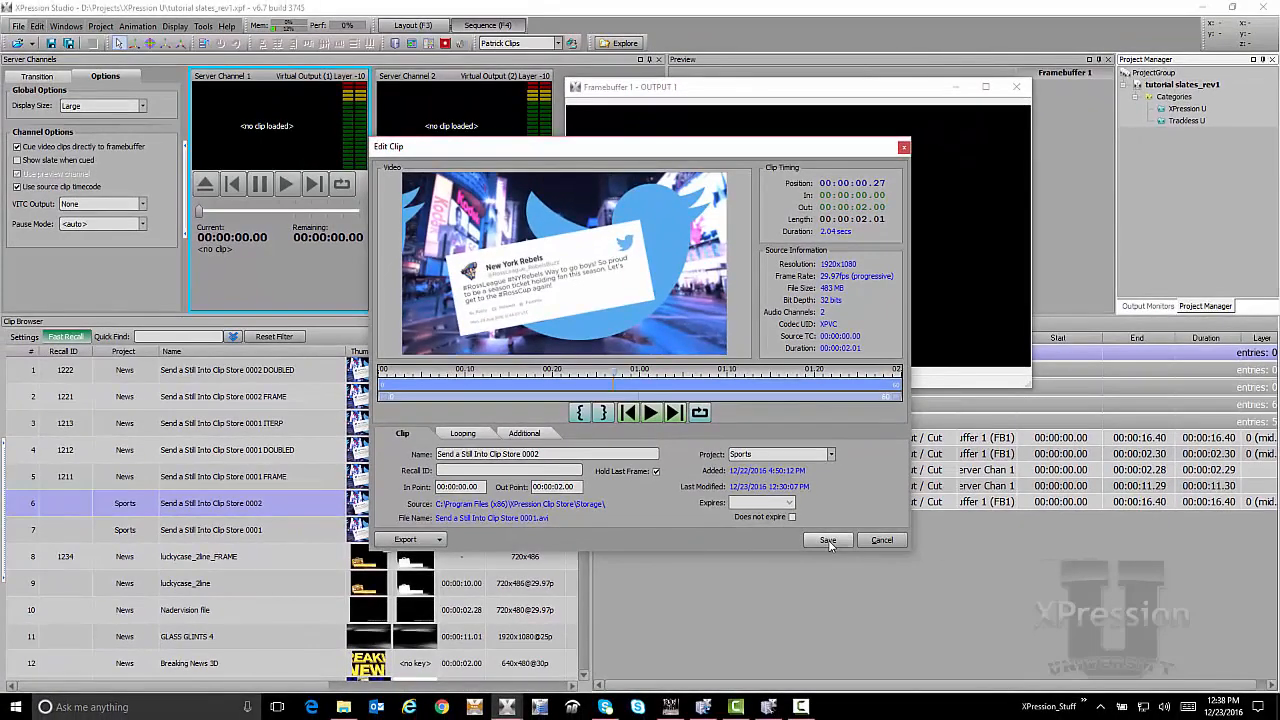
left_click(828, 541)
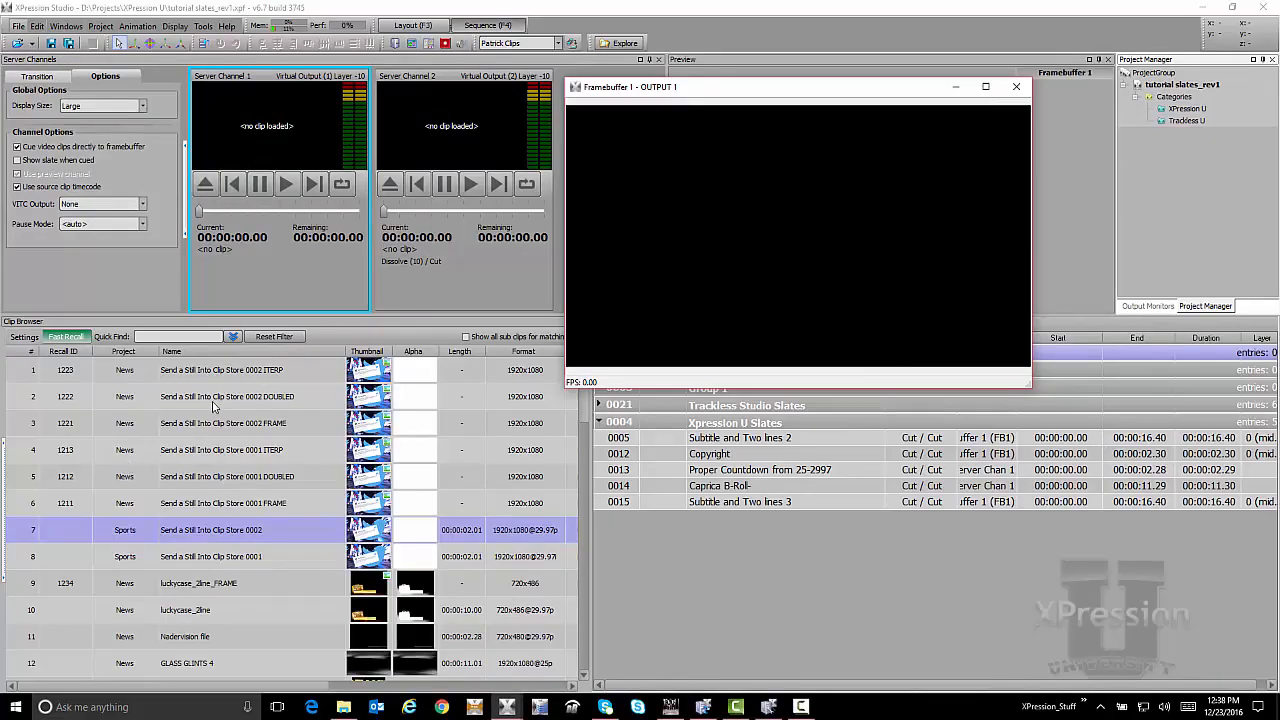
Step: Load the 0002 FRAME still into Server Channel 1, and enlarge and reposition the framebuffer output window to inspect the image
left_click_drag(253, 424, 282, 150)
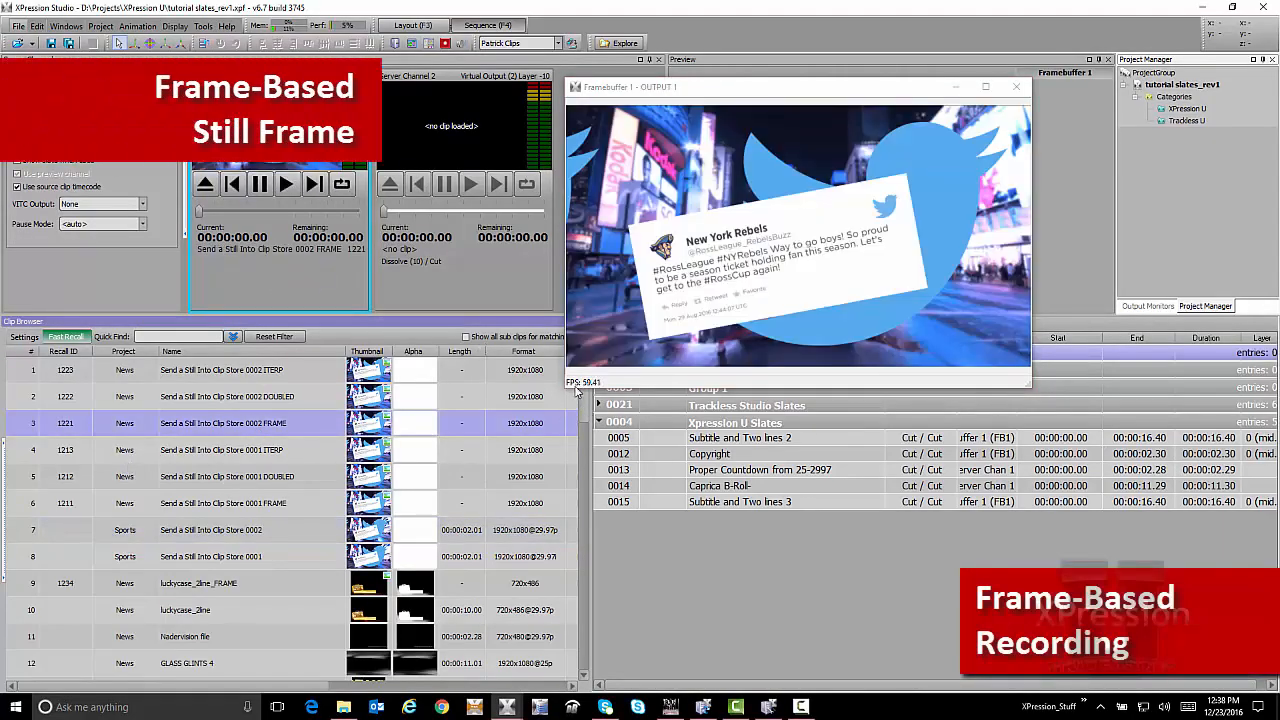
left_click_drag(577, 391, 383, 503)
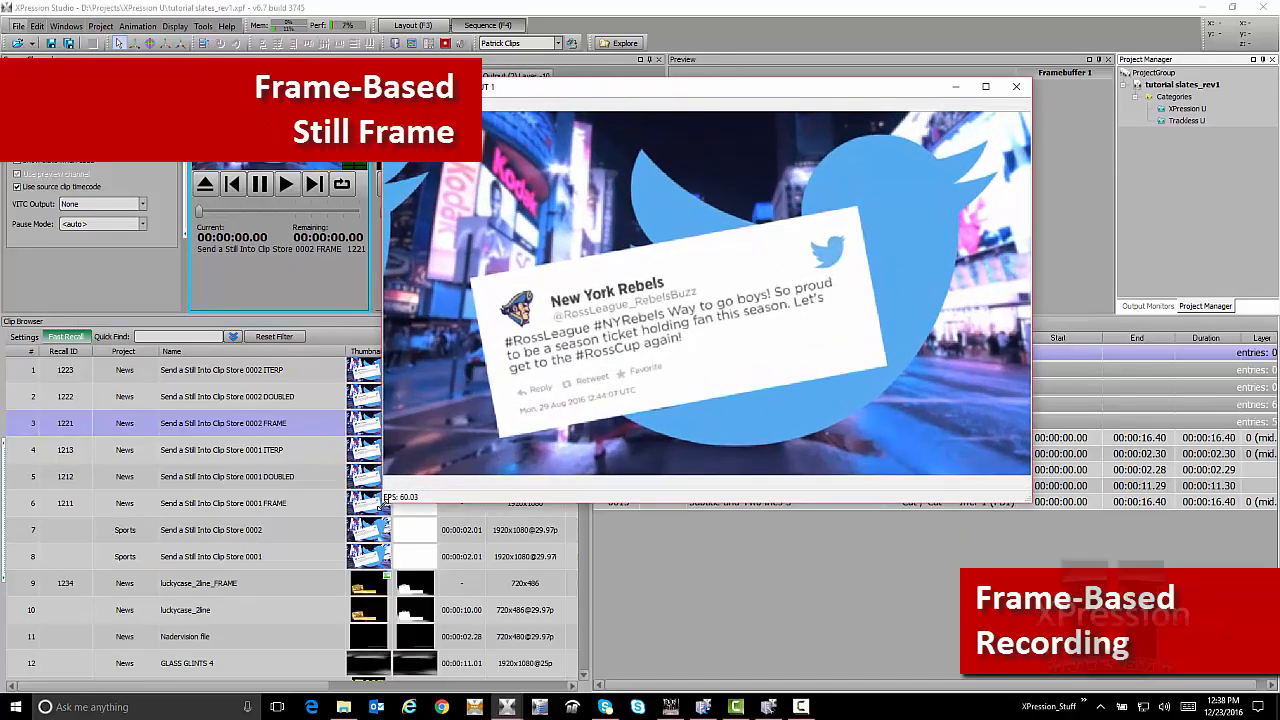
left_click_drag(593, 93, 665, 156)
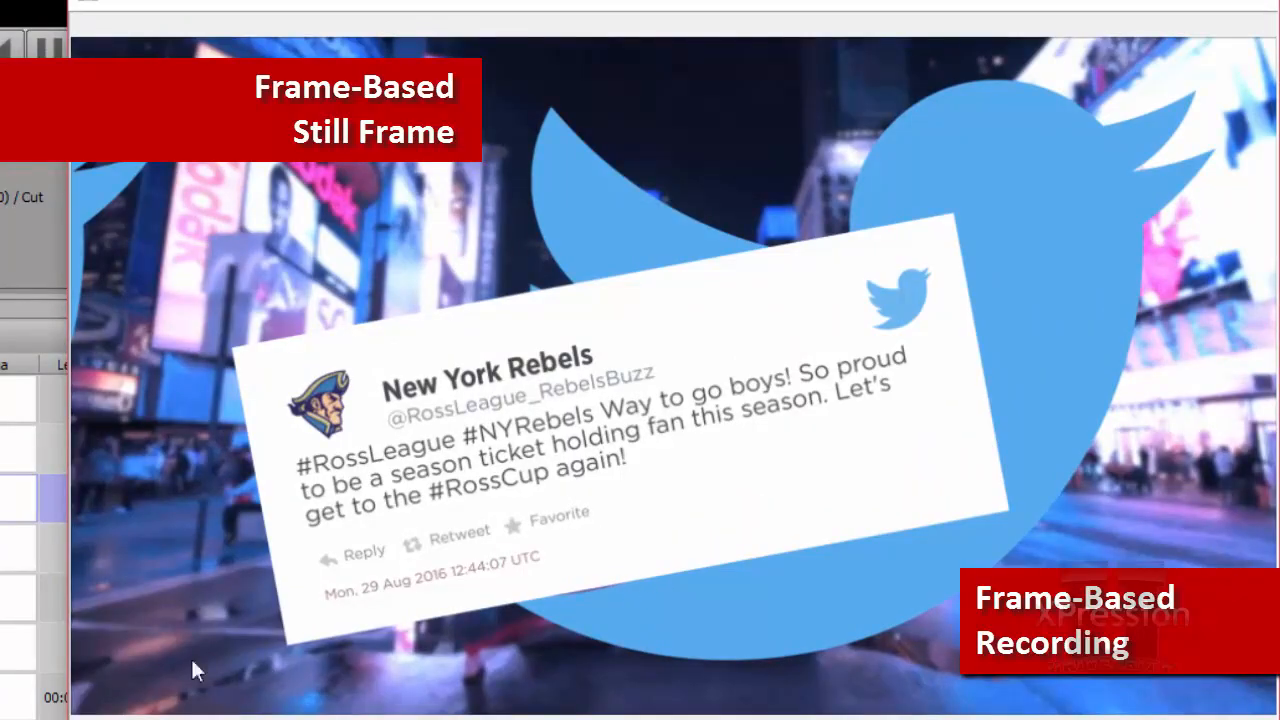
Step: Compare the 0002 DOUBLED, ITERP and FRAME stills with the 0001 DOUBLED and FRAME stills on Server Channel 1, ending on 0002 FRAME
left_click(50, 448)
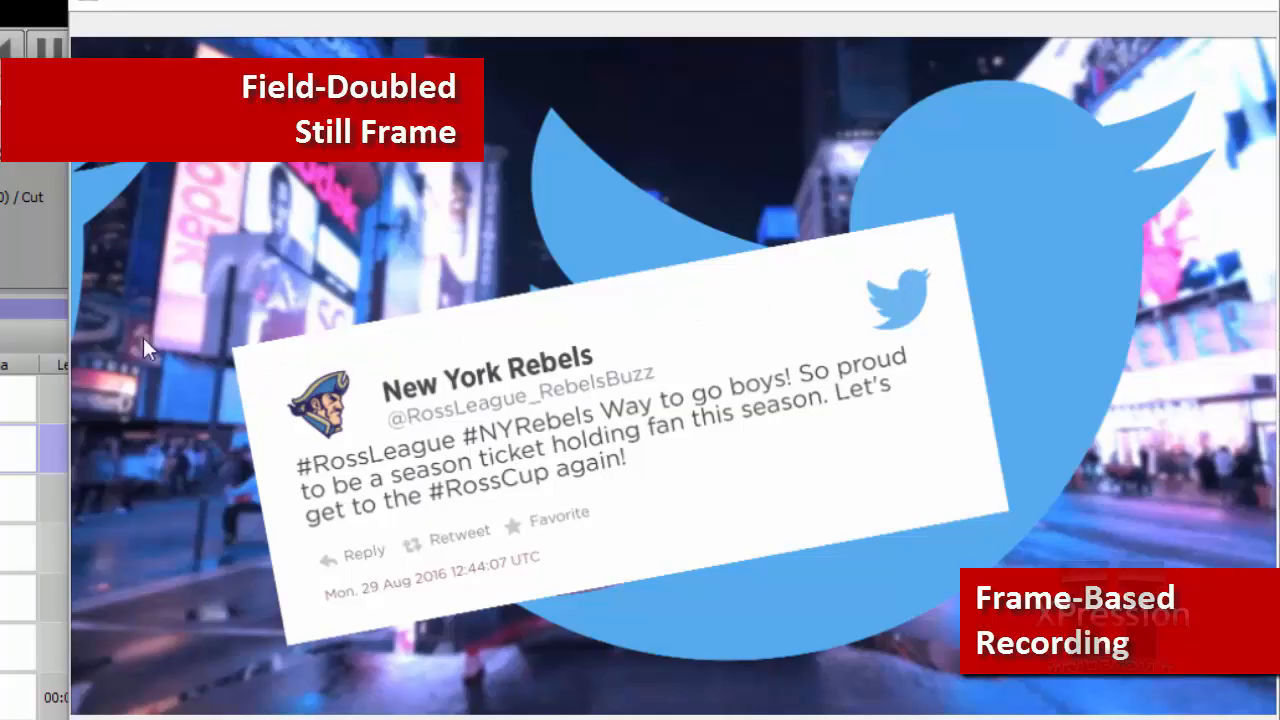
left_click(18, 399)
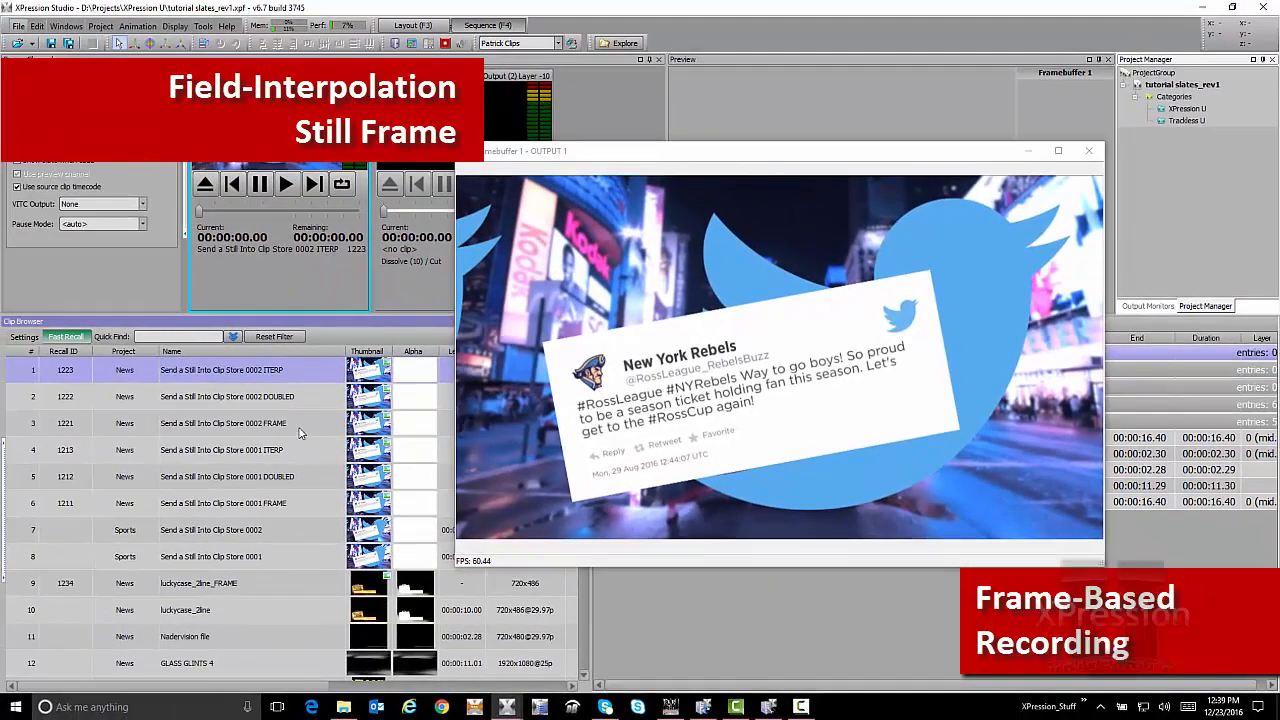
left_click(298, 432)
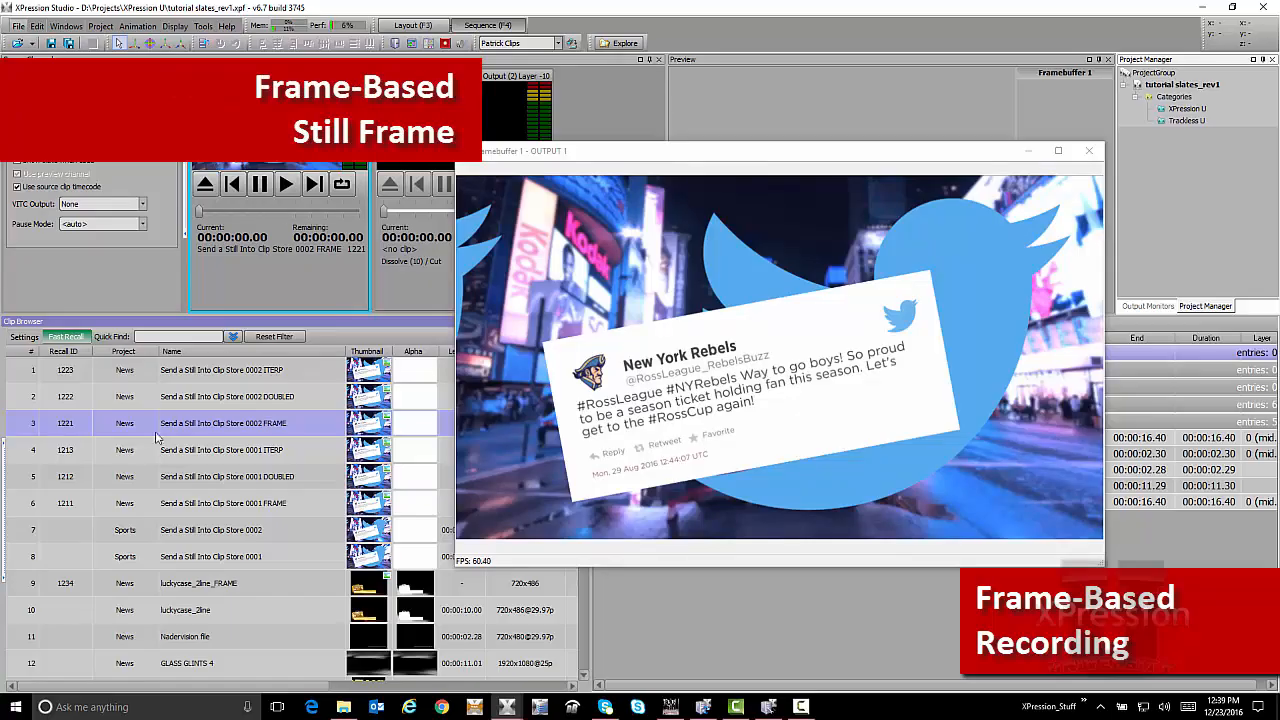
left_click(215, 484)
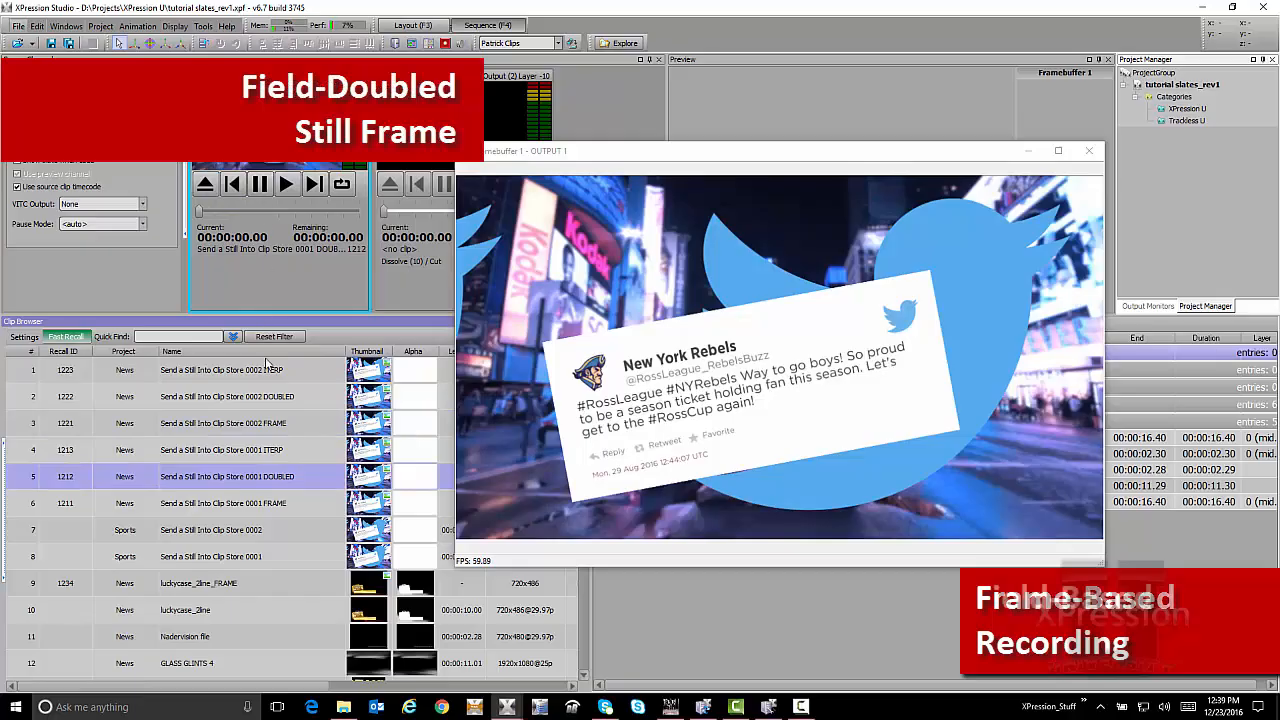
left_click(268, 503)
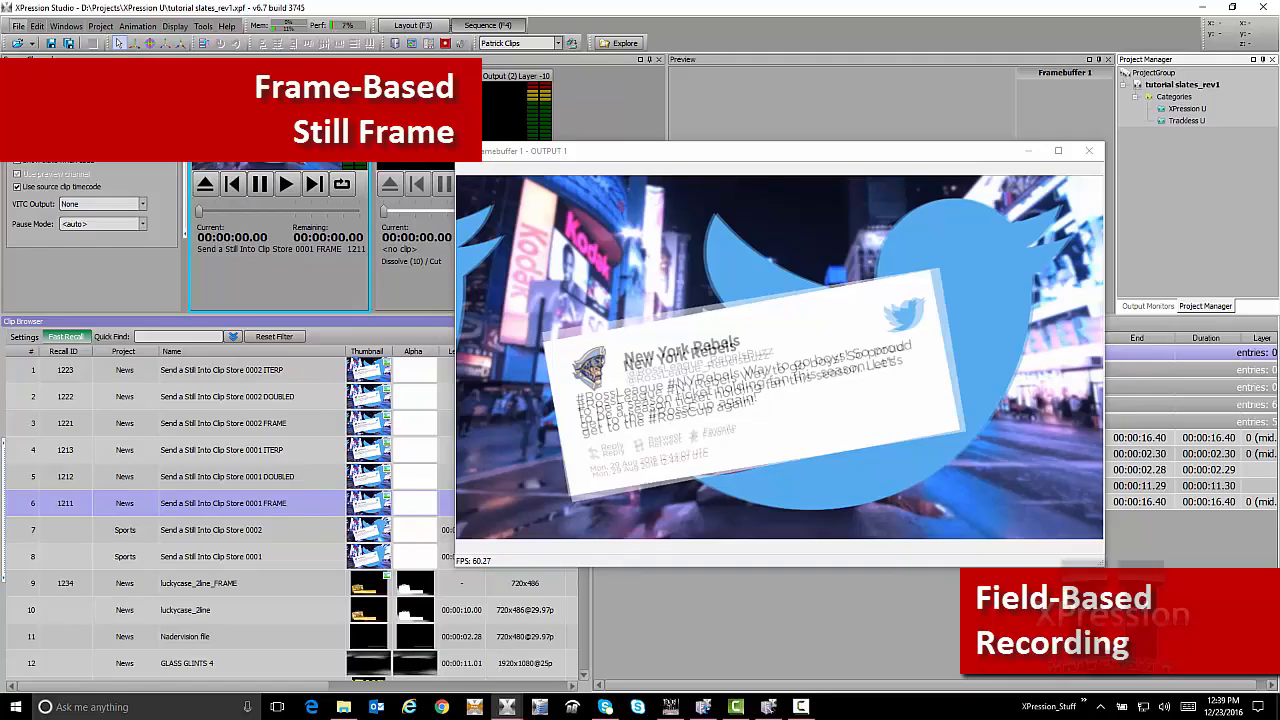
left_click(201, 425)
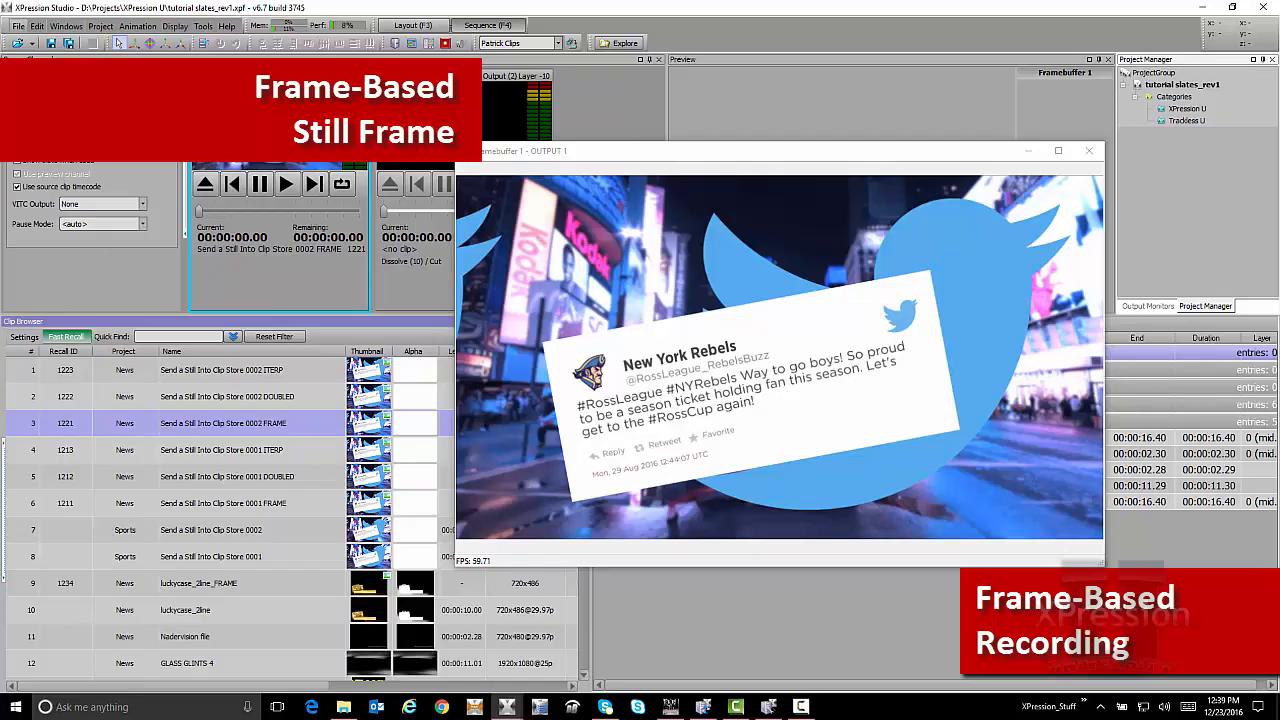
Step: Open the 0001 ITERP still for editing and review its interlaced export settings
right_click(257, 456)
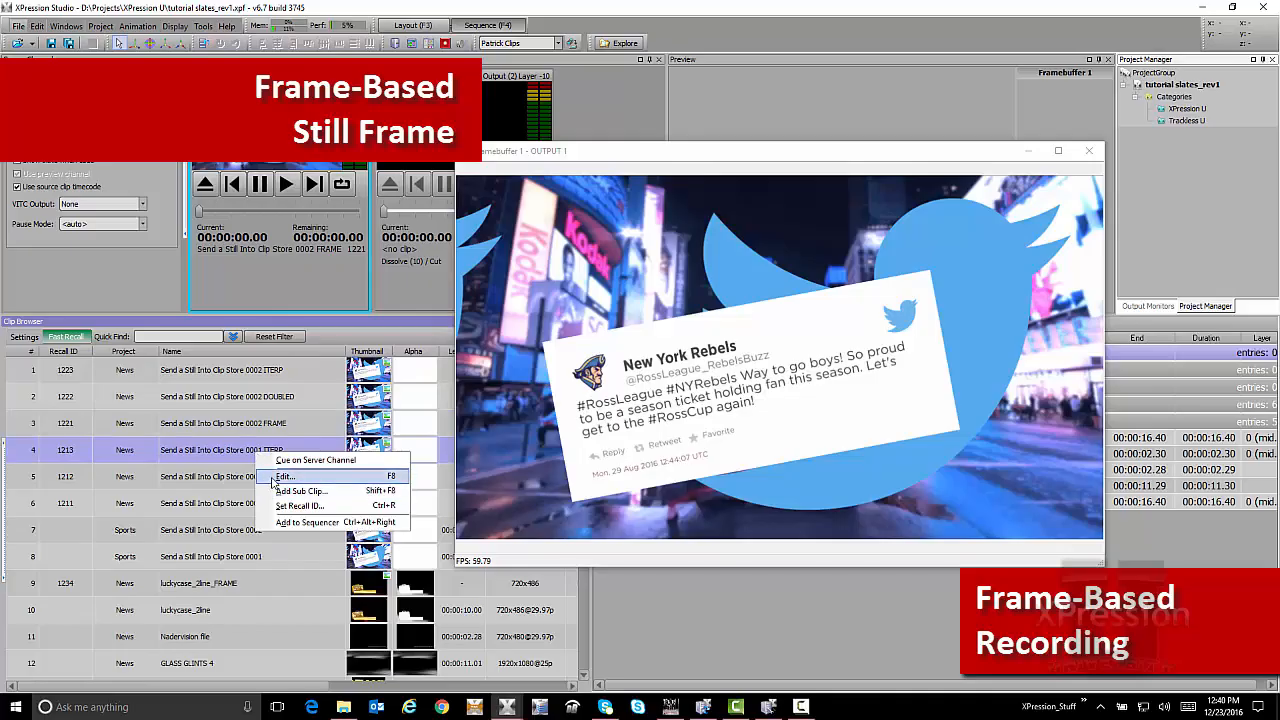
left_click(285, 476)
left_click(427, 540)
mouse_move(420, 605)
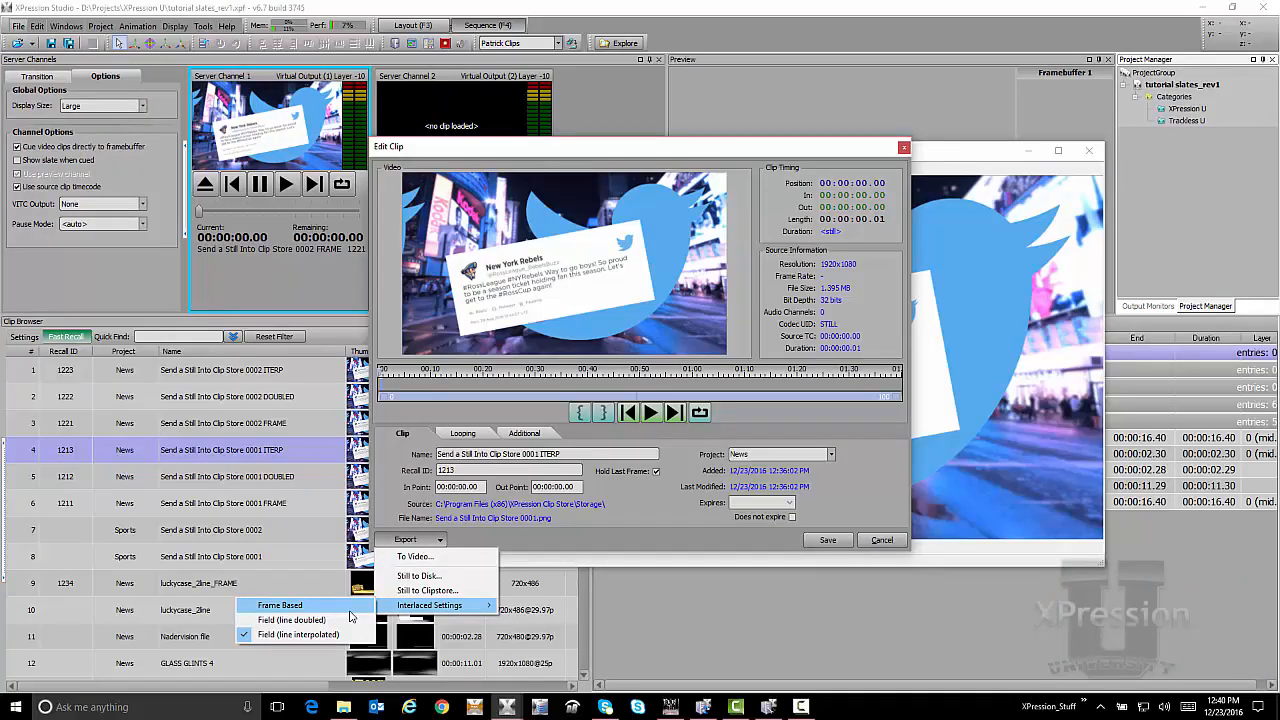
left_click(356, 612)
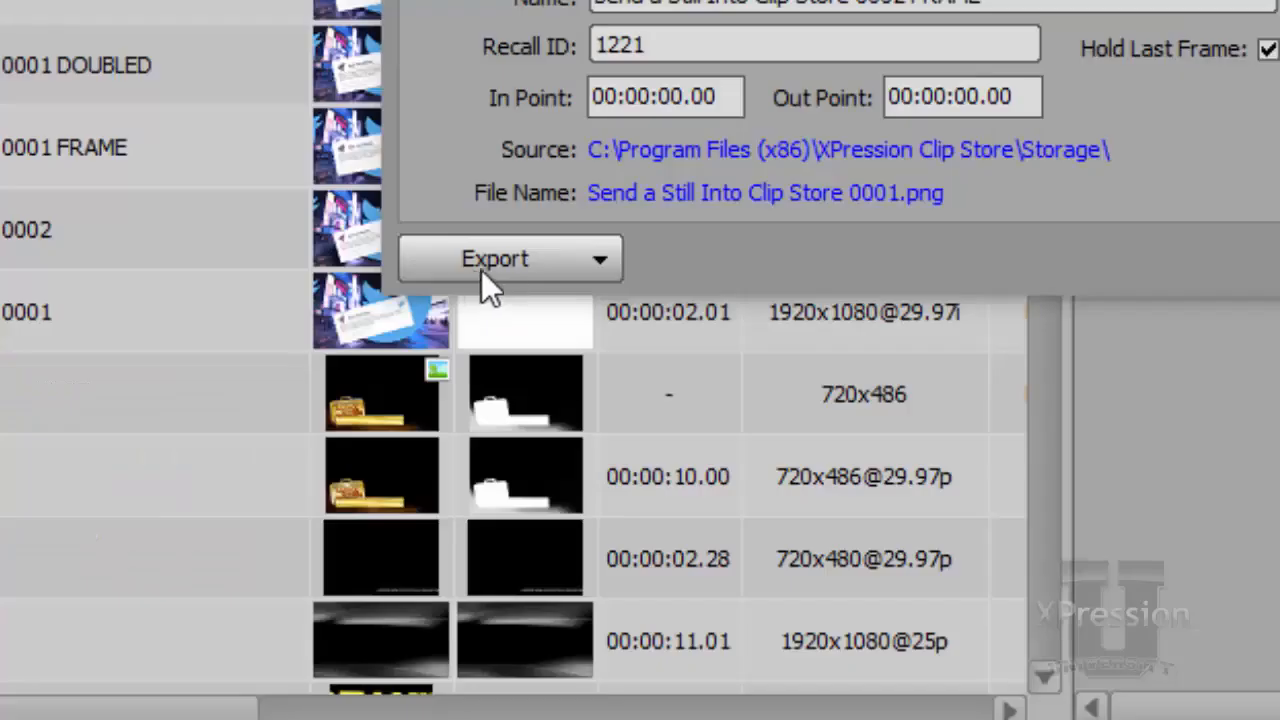
Step: Export the 0002 FRAME still to disk on the Desktop as the JPG file "Send a Still Into Clip Store 0002 FRAME.jpg"
left_click(288, 629)
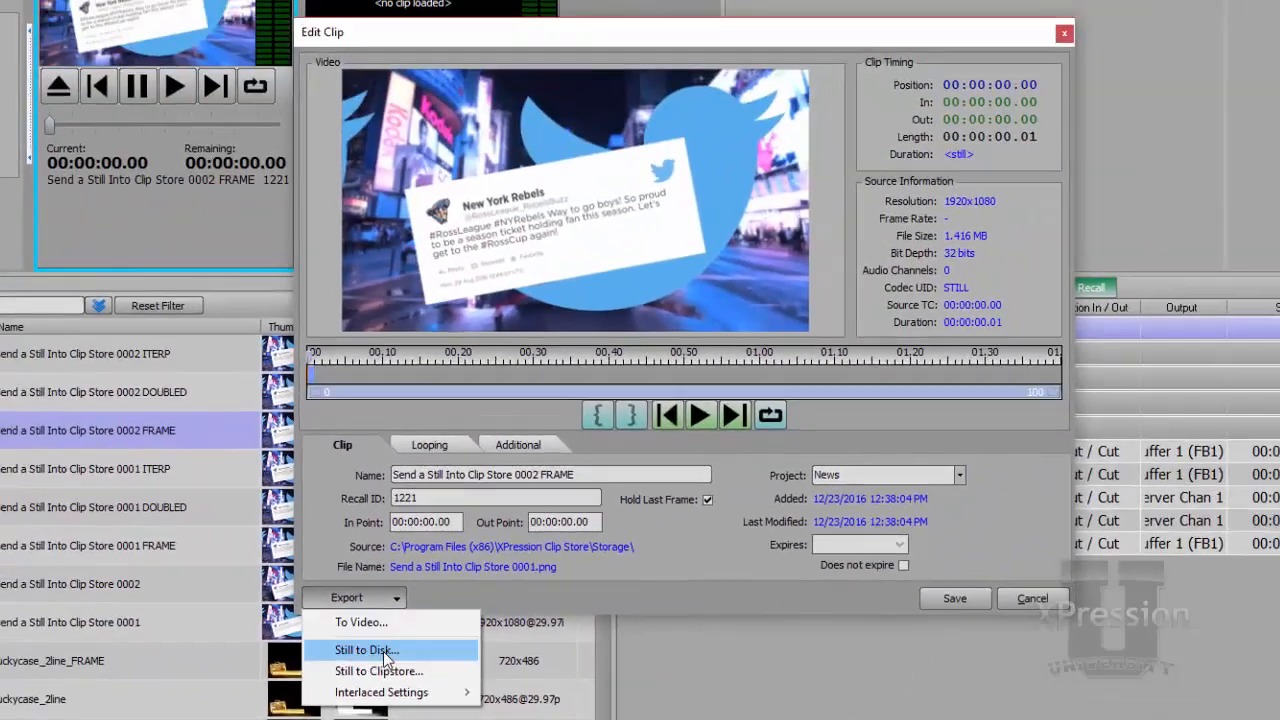
left_click(383, 651)
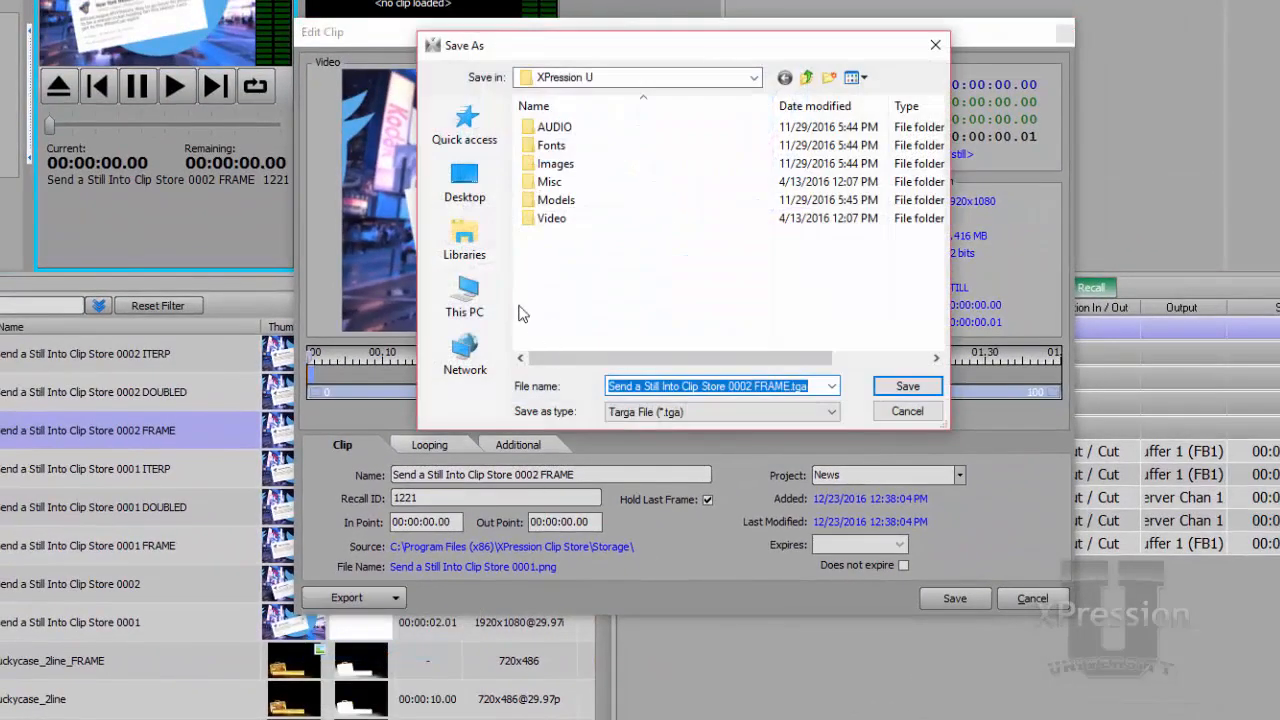
left_click(465, 185)
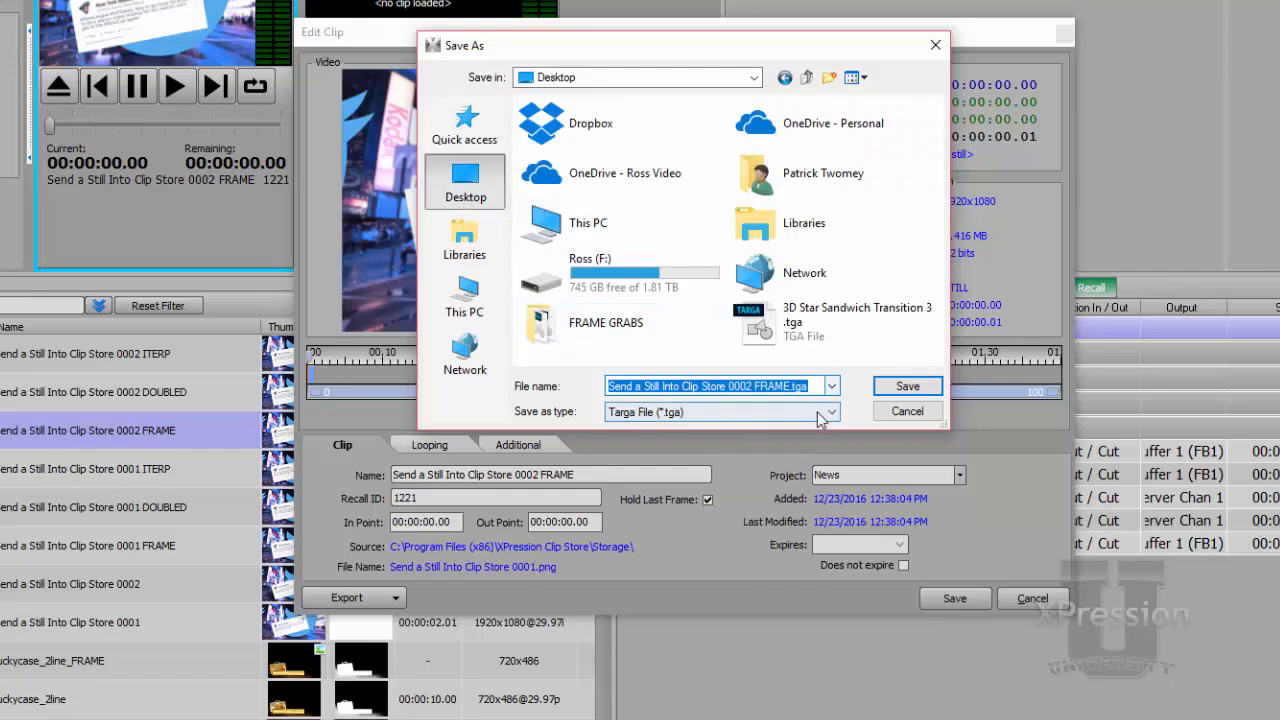
left_click(705, 412)
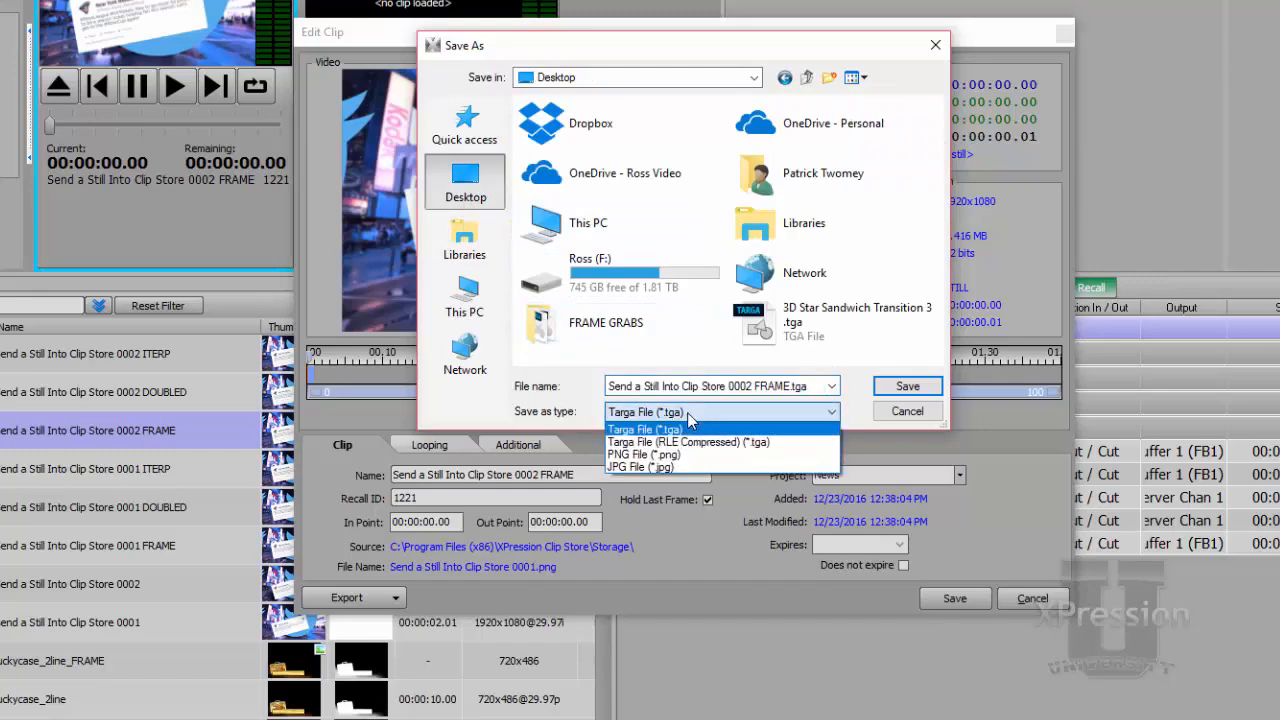
left_click(709, 467)
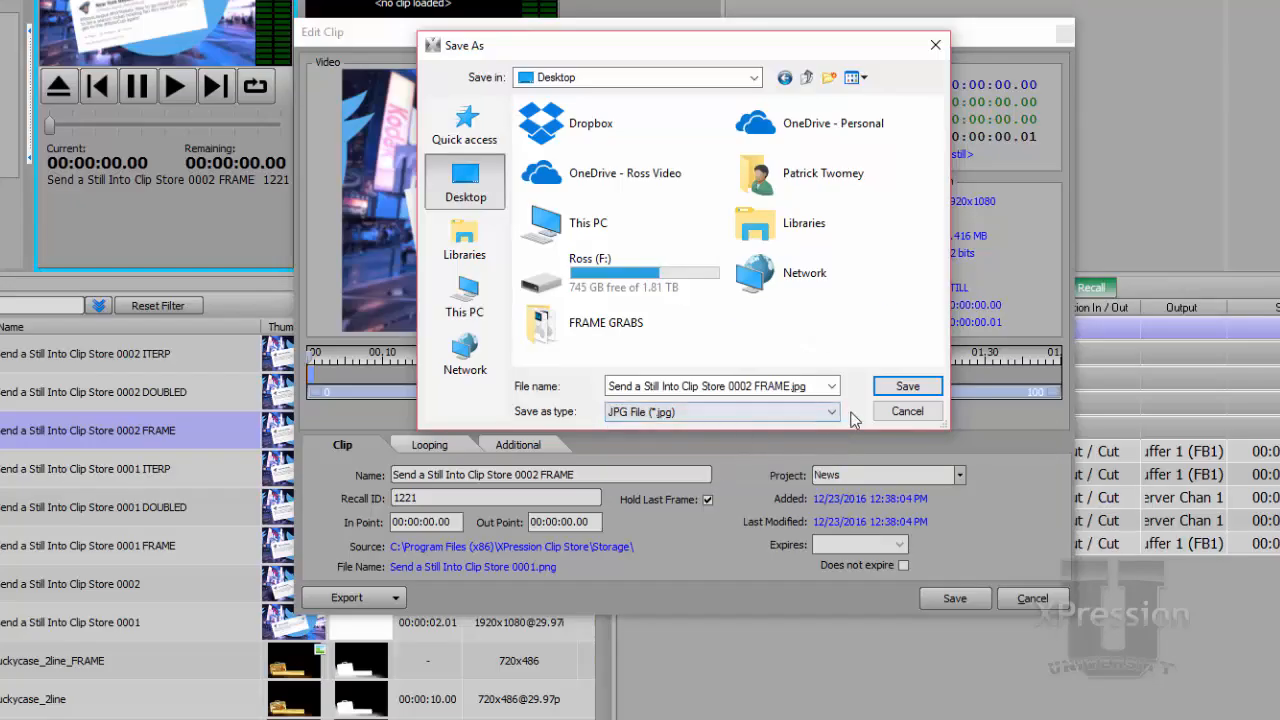
left_click(932, 389)
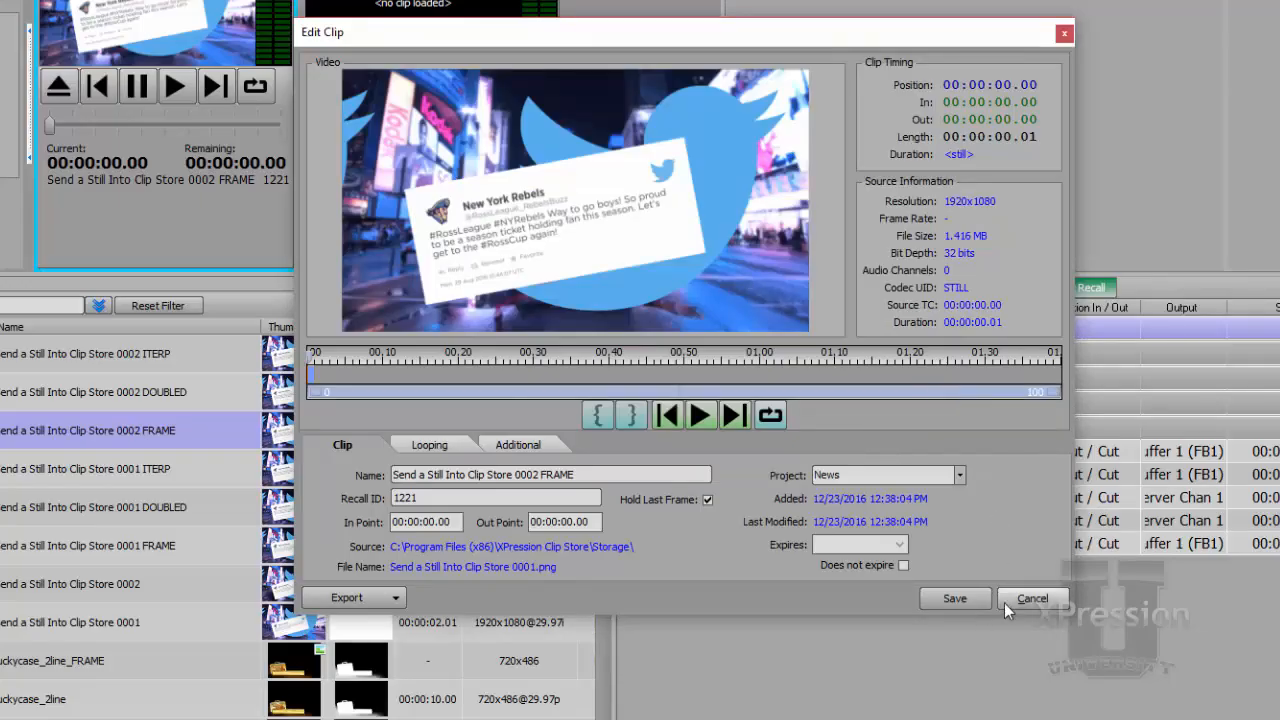
Step: Open the video export settings for the 0002 FRAME still and review the codecs available for the AVI format
left_click(370, 604)
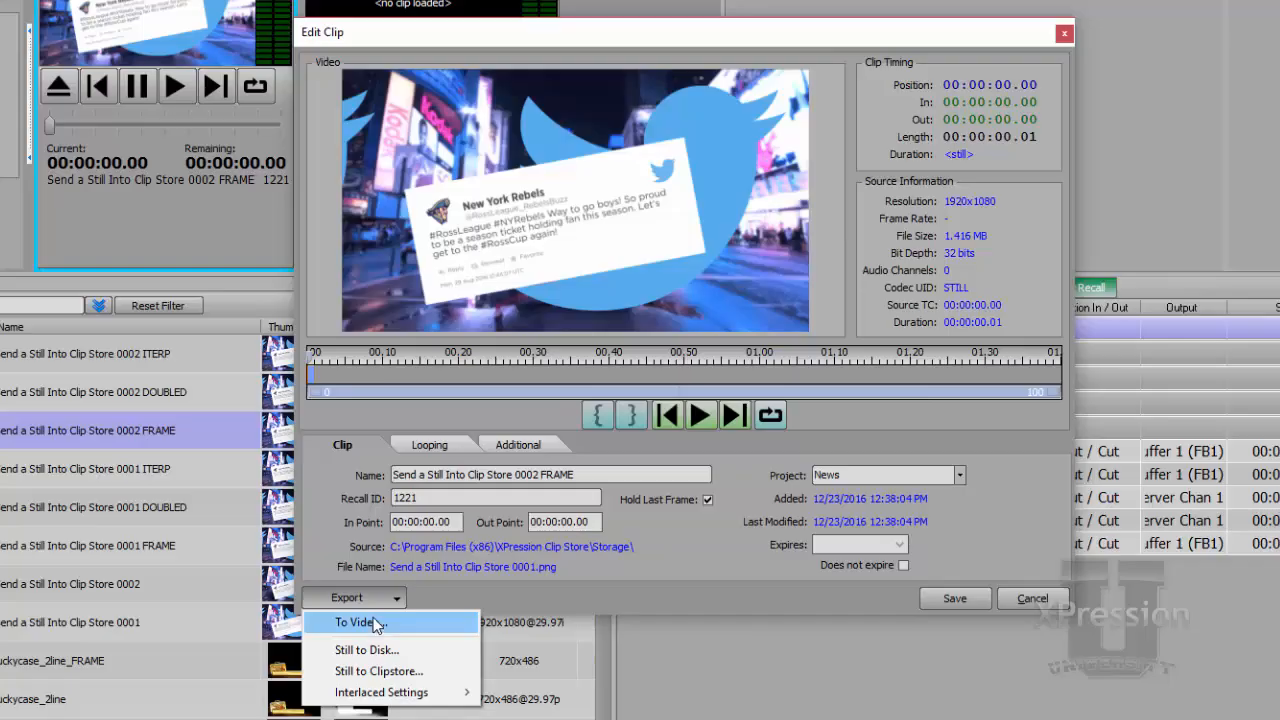
left_click(360, 622)
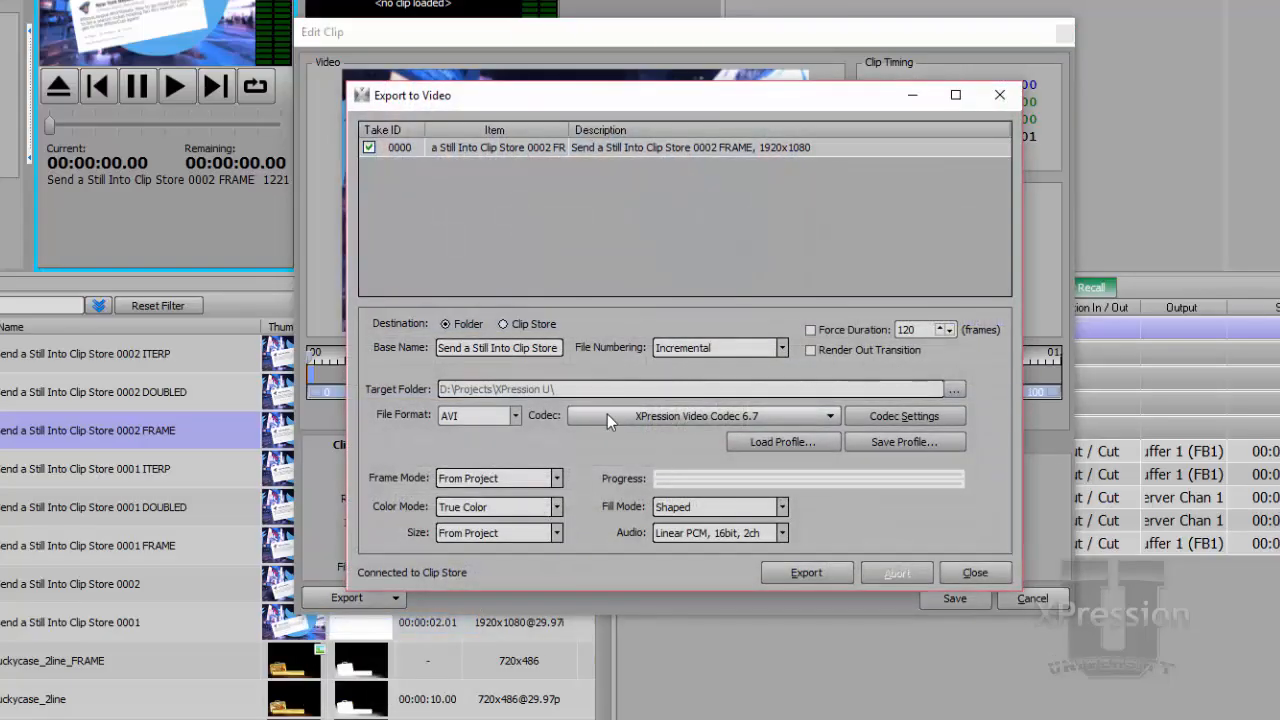
left_click(607, 414)
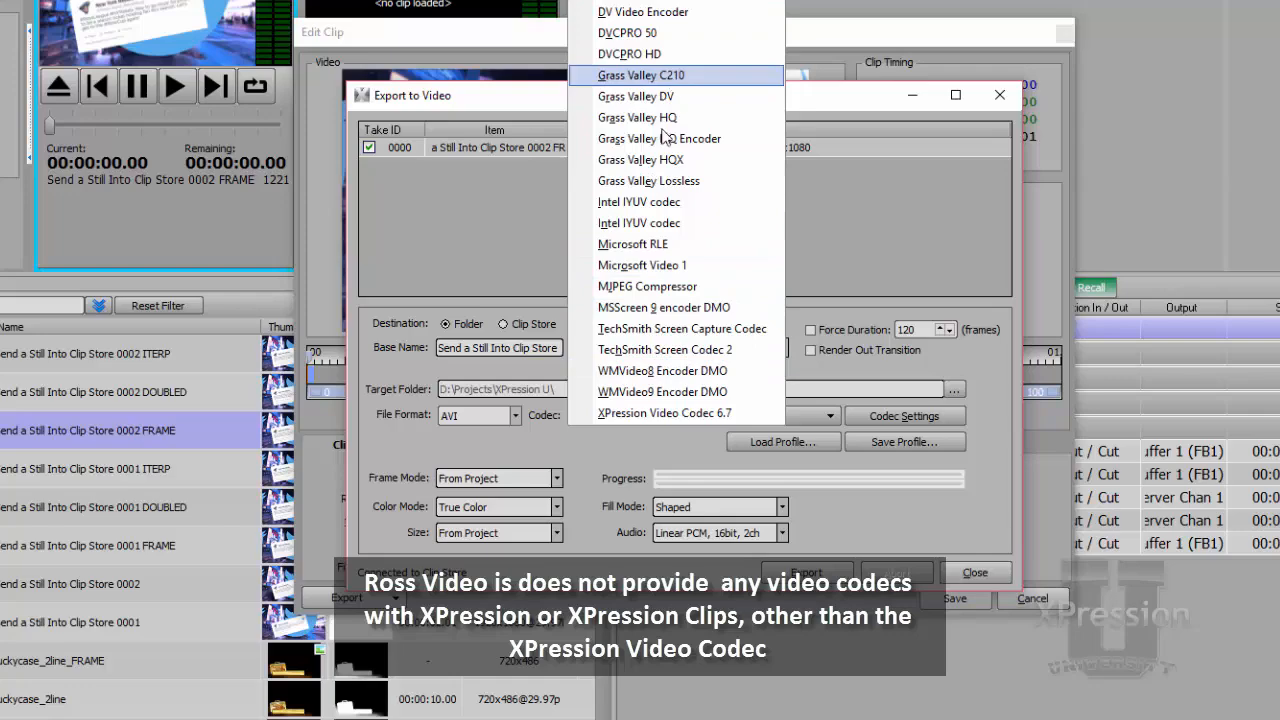
left_click(541, 428)
Step: Set the video export's file format to MOV and review the codecs available for it
left_click(517, 422)
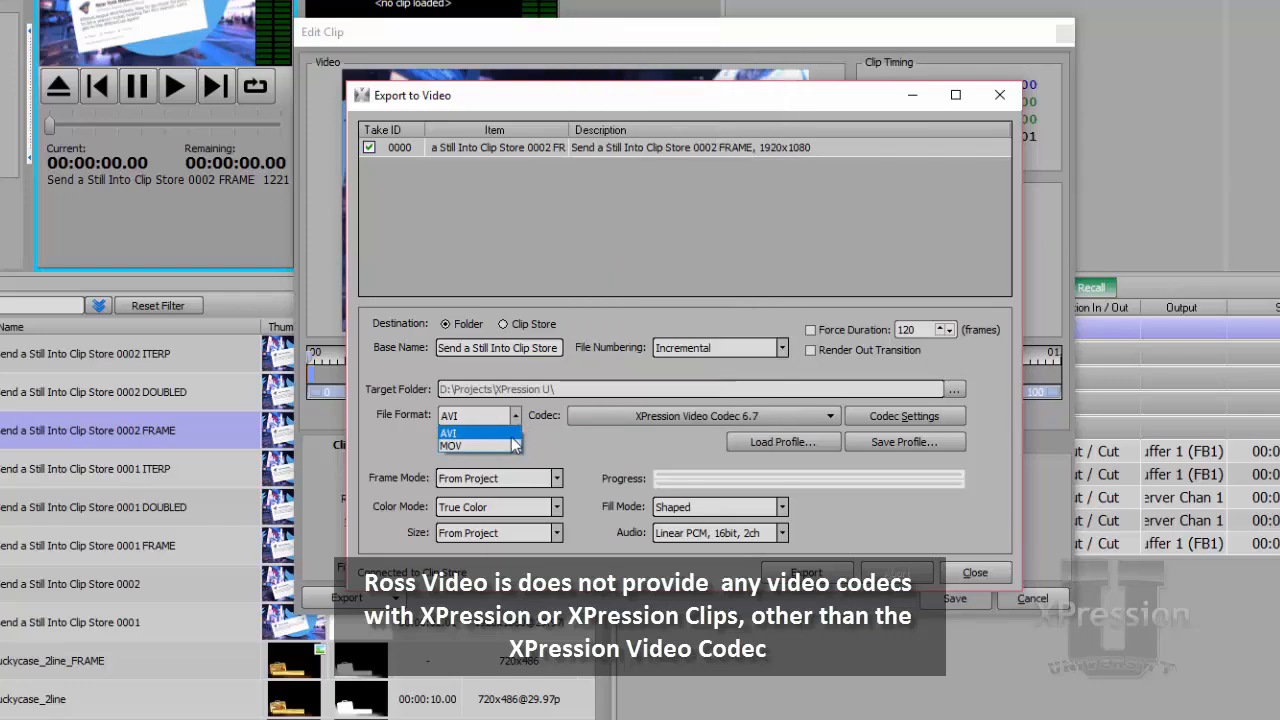
left_click(510, 441)
left_click(640, 416)
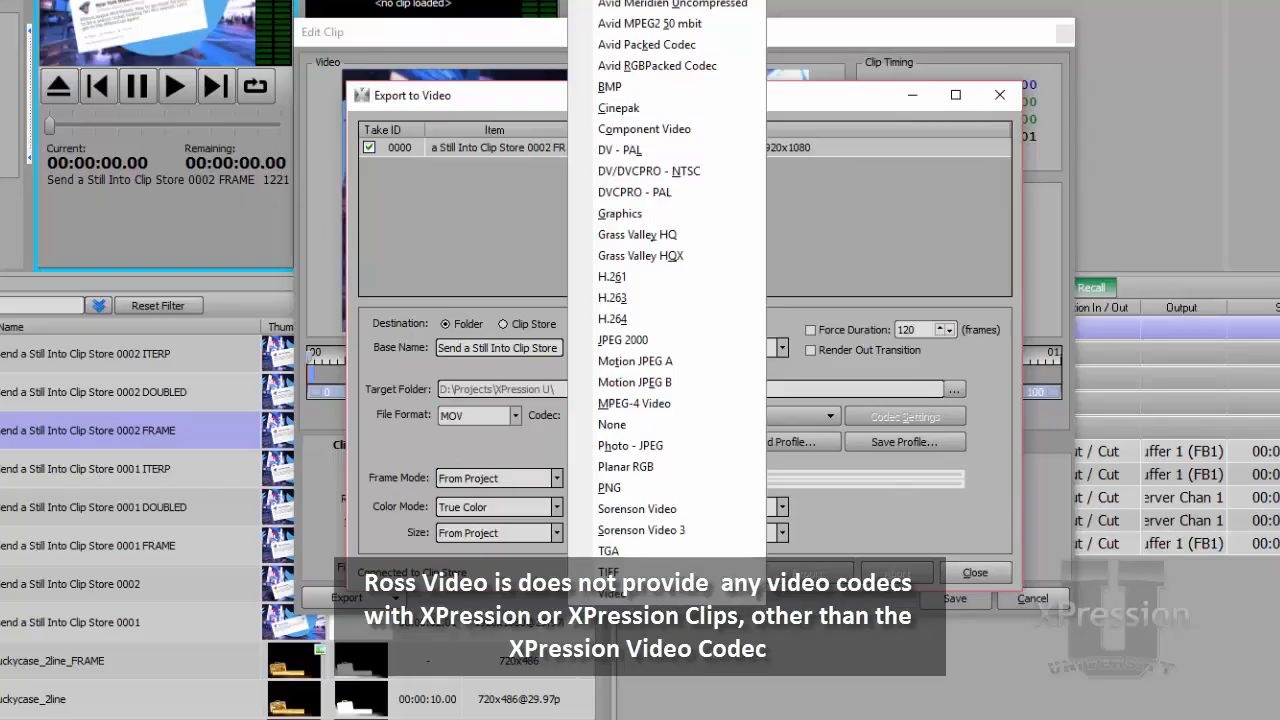
left_click(870, 320)
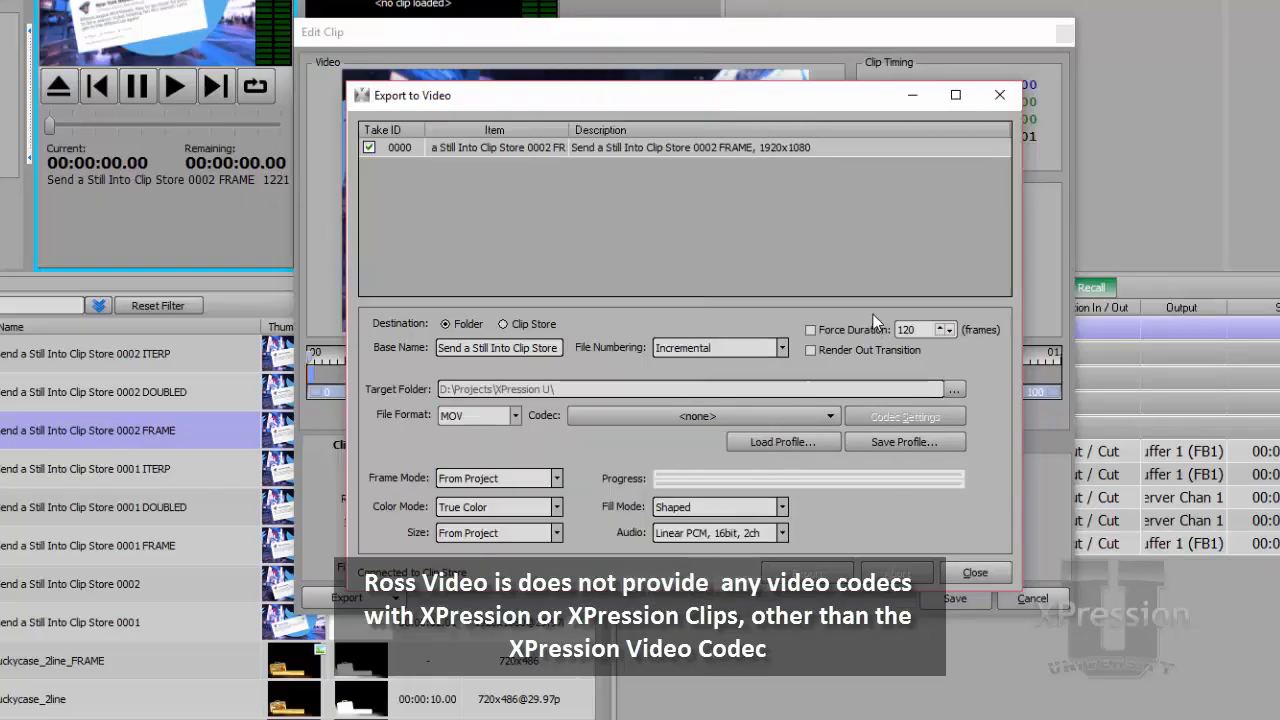
Step: Examine the export options for the Clip Store destination, and return the destination to Folder
left_click(502, 325)
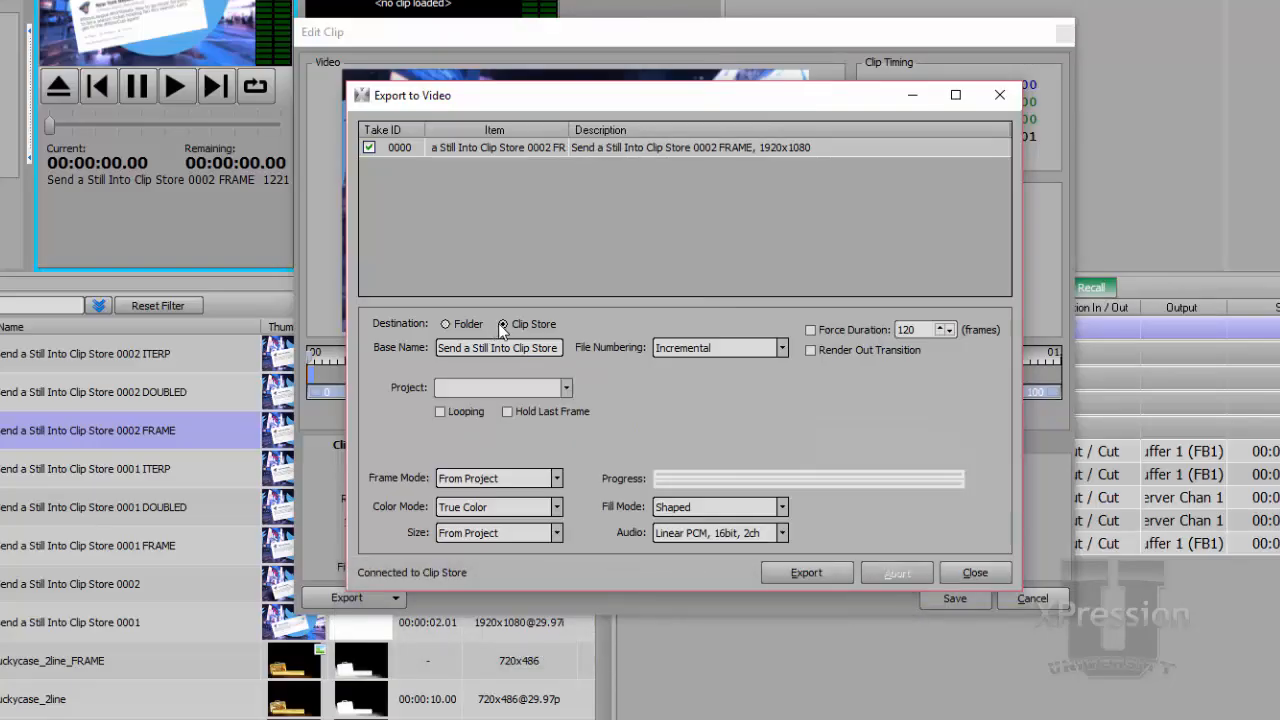
left_click(463, 323)
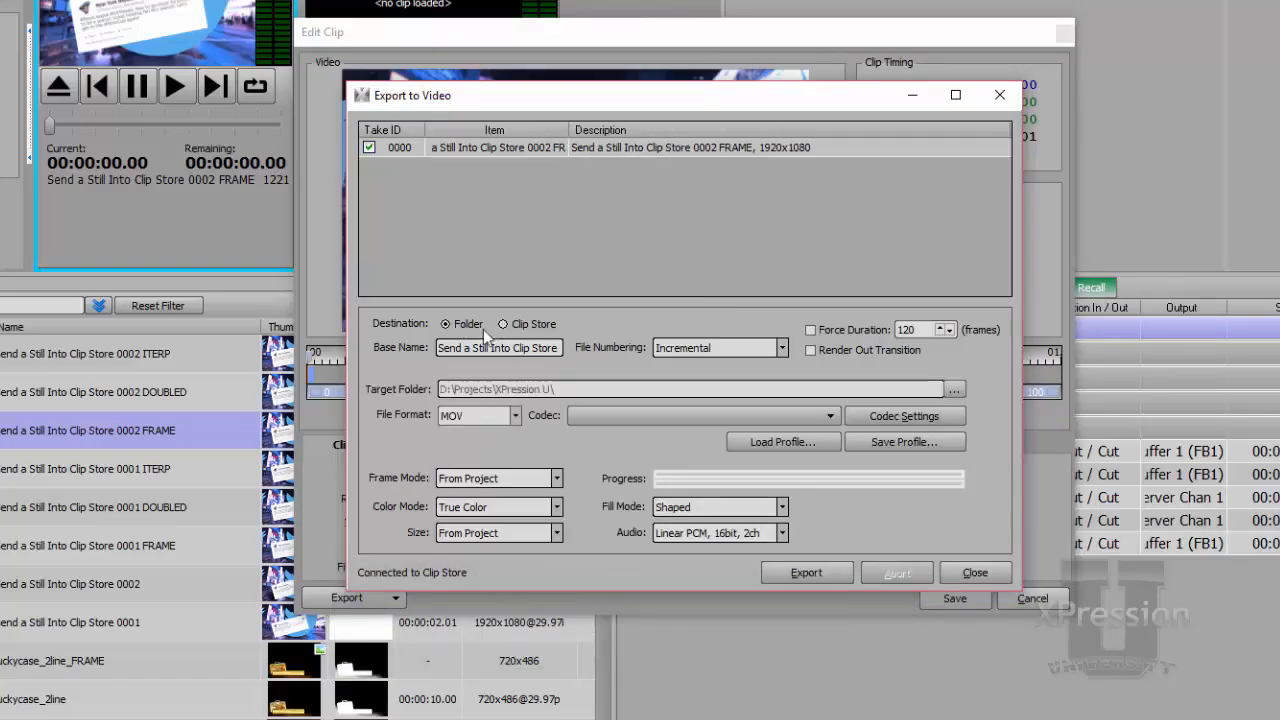